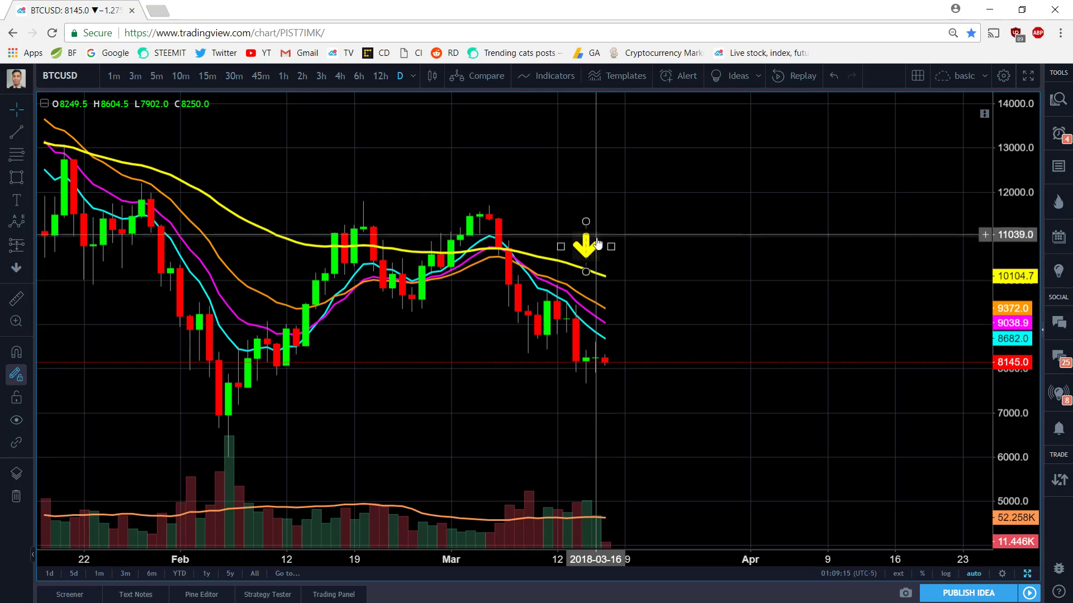
Delete the yellow down arrow and view the BTCUSD chart on the 12h, 6h and 4h timeframes.
{"action": "key", "text": "Delete"}
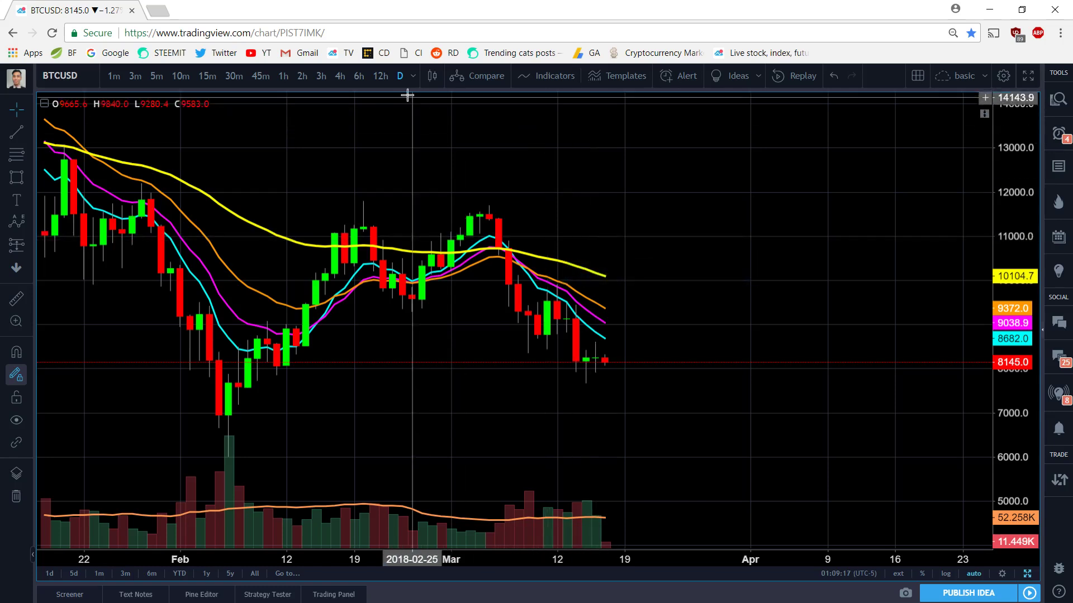
{"action": "left_click", "coordinate": [382, 73]}
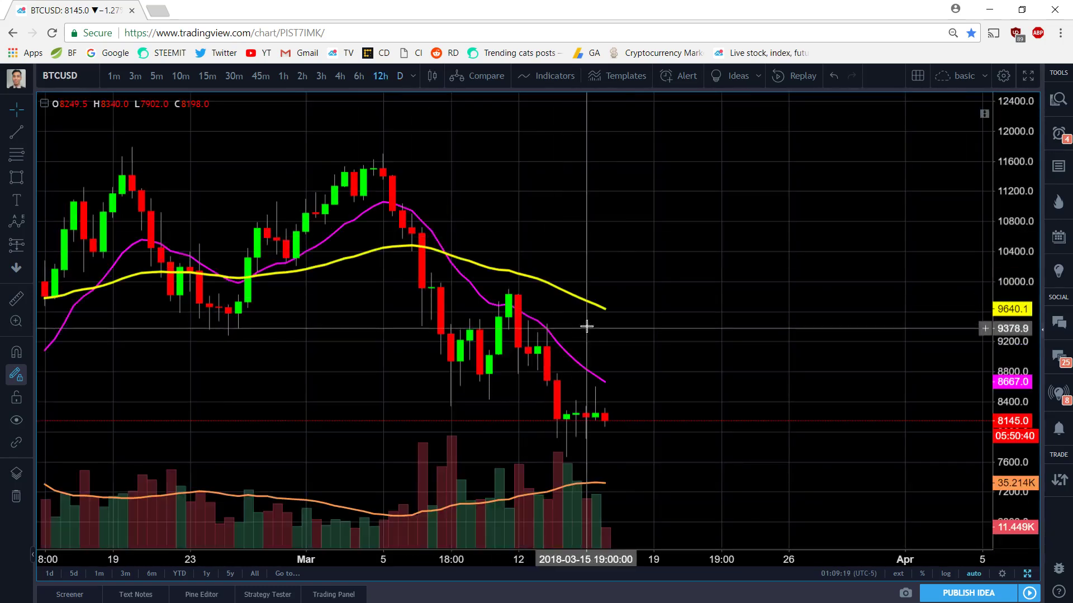
{"action": "left_click", "coordinate": [359, 76]}
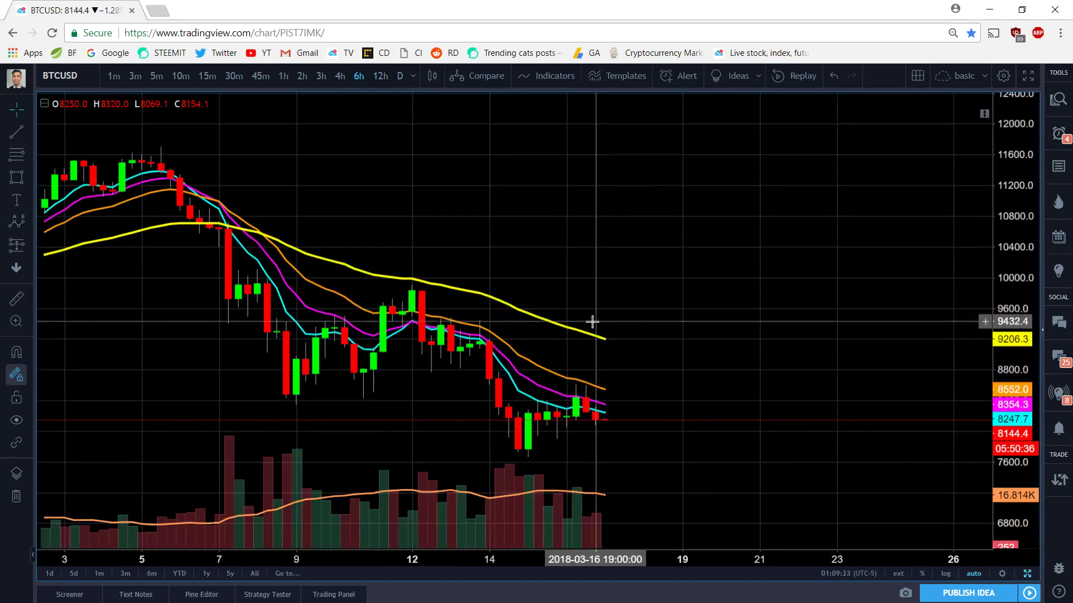
{"action": "left_click", "coordinate": [339, 78]}
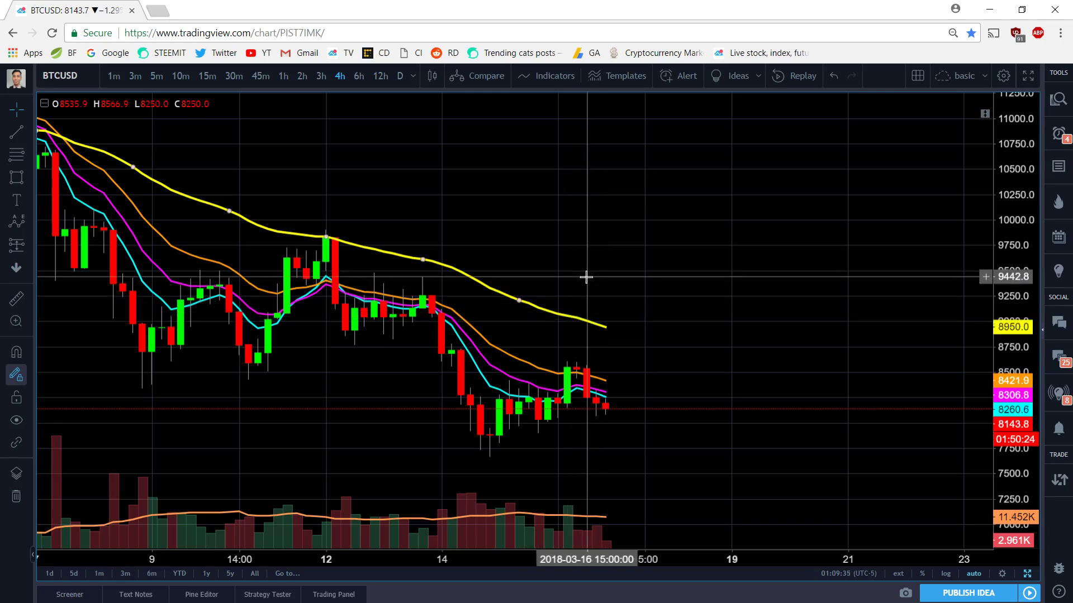
Review the moving averages against price on the 3h, 2h, 1h, 45m and 30m timeframes.
{"action": "left_click", "coordinate": [321, 78]}
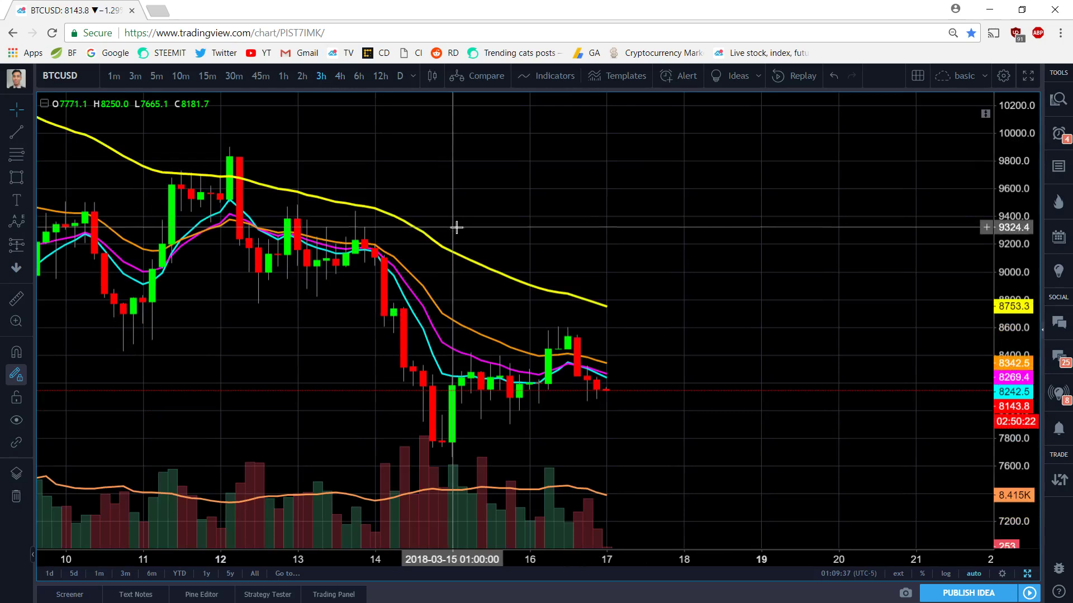
{"action": "left_click", "coordinate": [302, 77]}
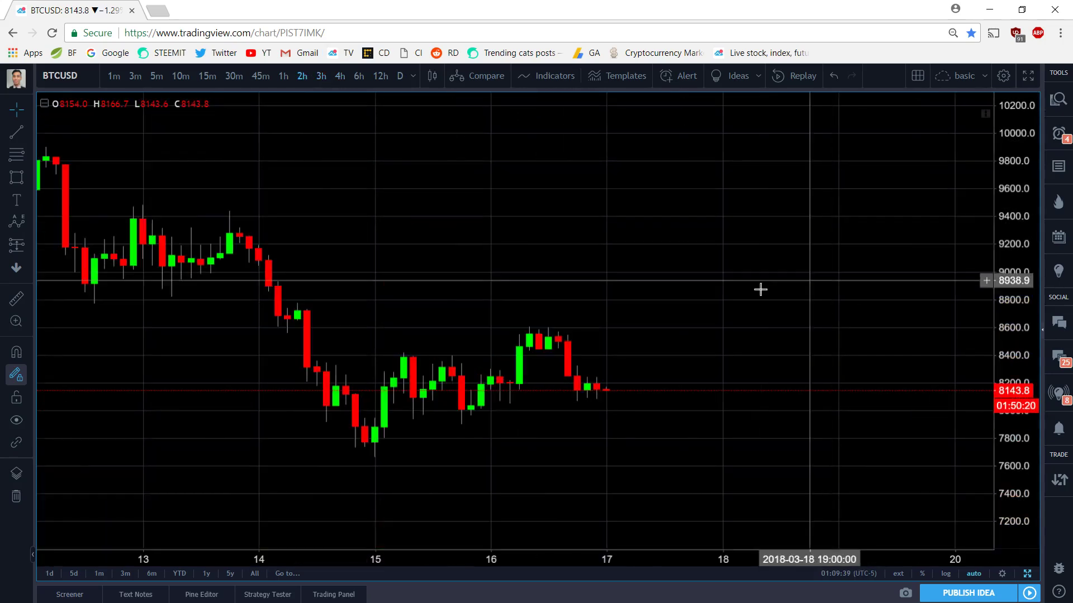
{"action": "left_click", "coordinate": [284, 79]}
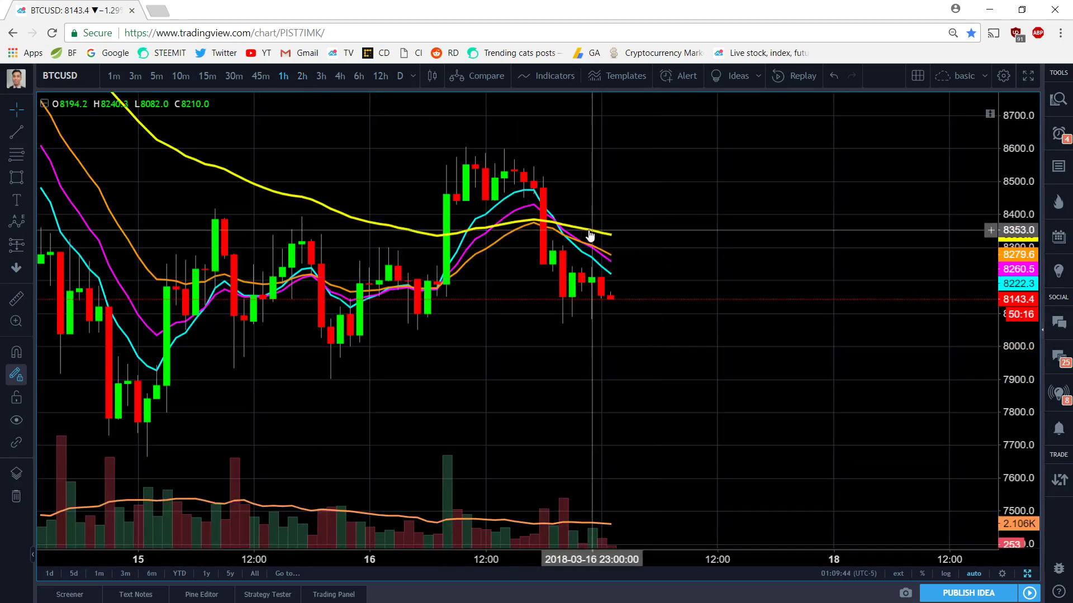
{"action": "left_click", "coordinate": [267, 80]}
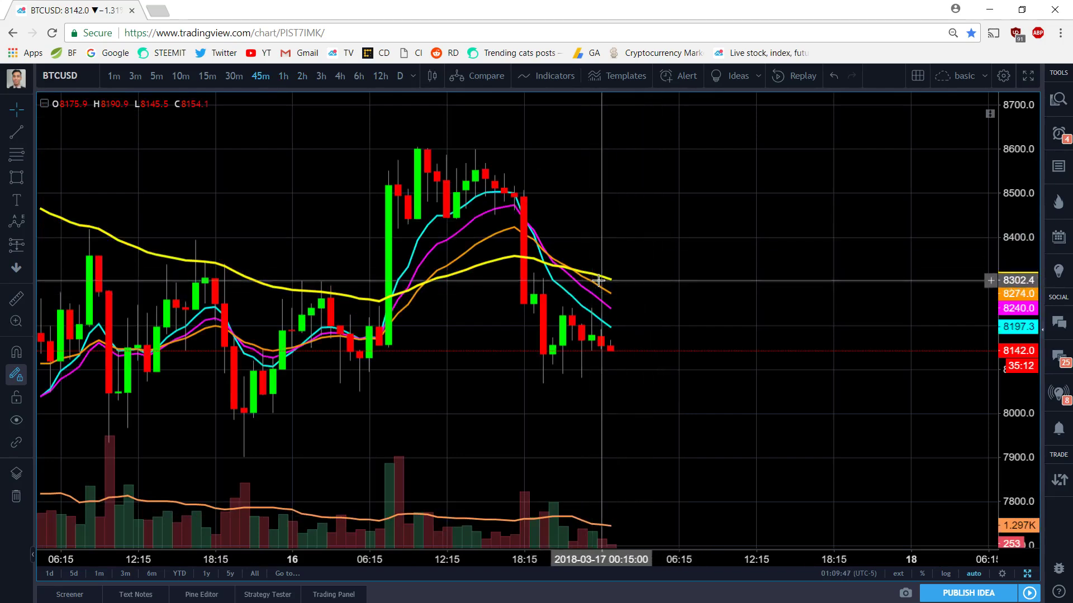
{"action": "left_click", "coordinate": [231, 77]}
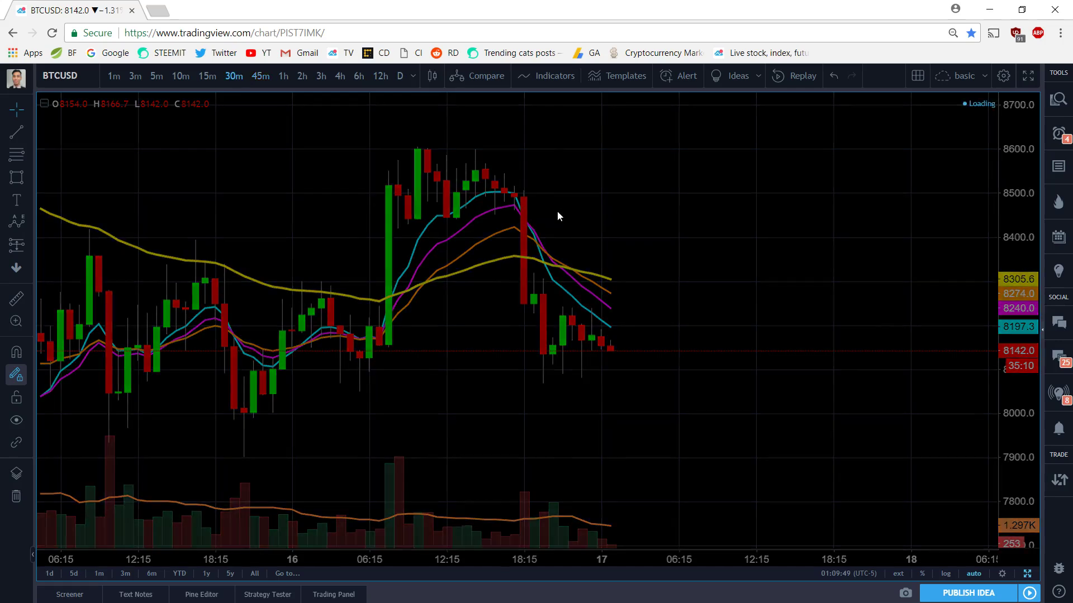
{"action": "scroll", "coordinate": [534, 229], "scroll_direction": "up", "scroll_amount": 3}
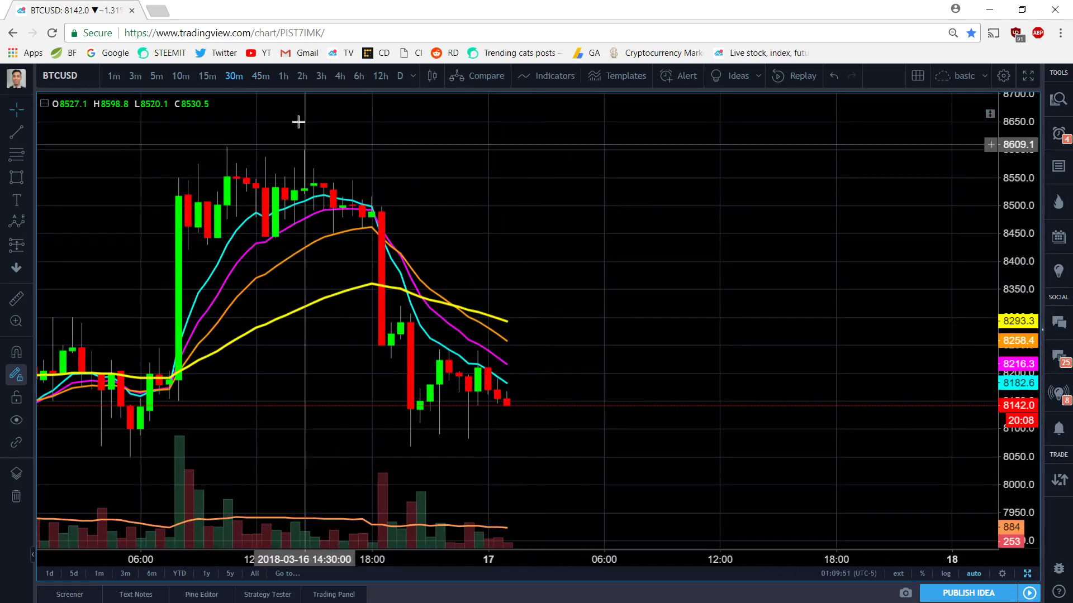
Step the chart down through the 15m, 10m, 5m and 3m timeframes to the 1m timeframe.
{"action": "left_click", "coordinate": [207, 75]}
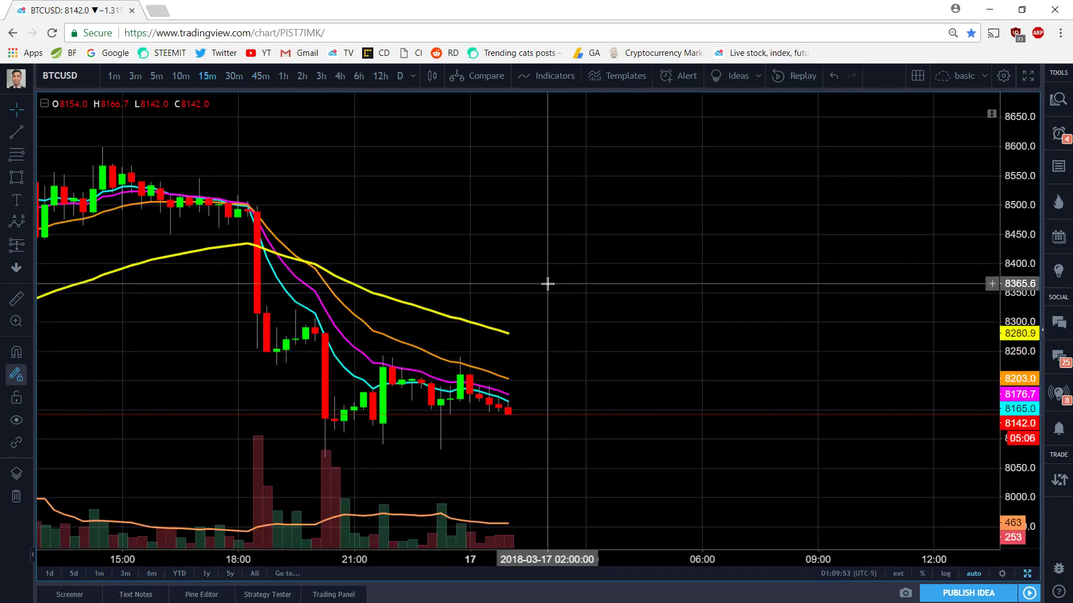
{"action": "left_click", "coordinate": [180, 75]}
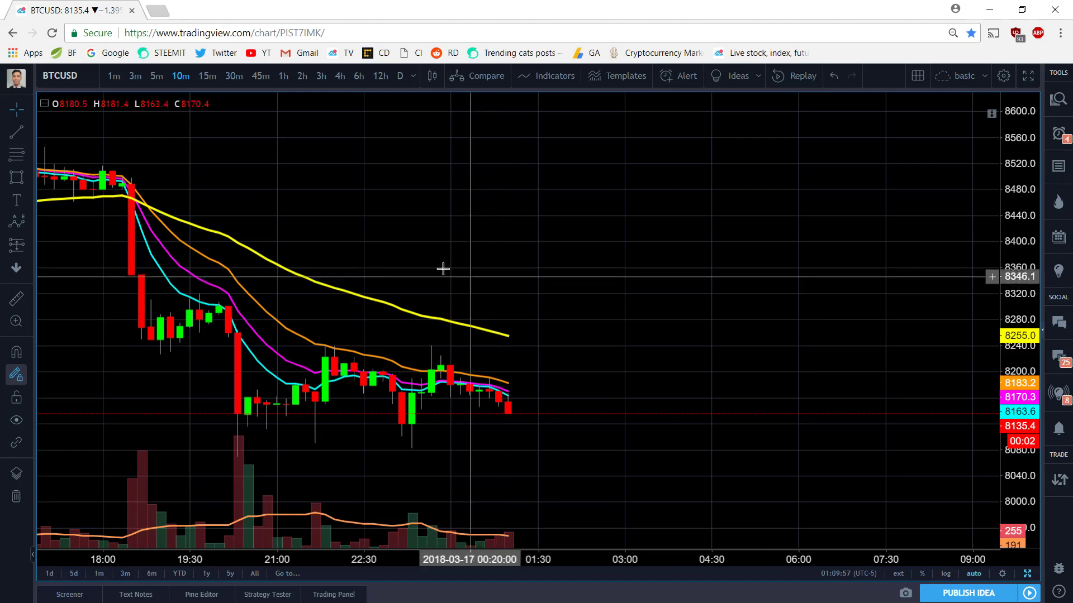
{"action": "left_click", "coordinate": [156, 76]}
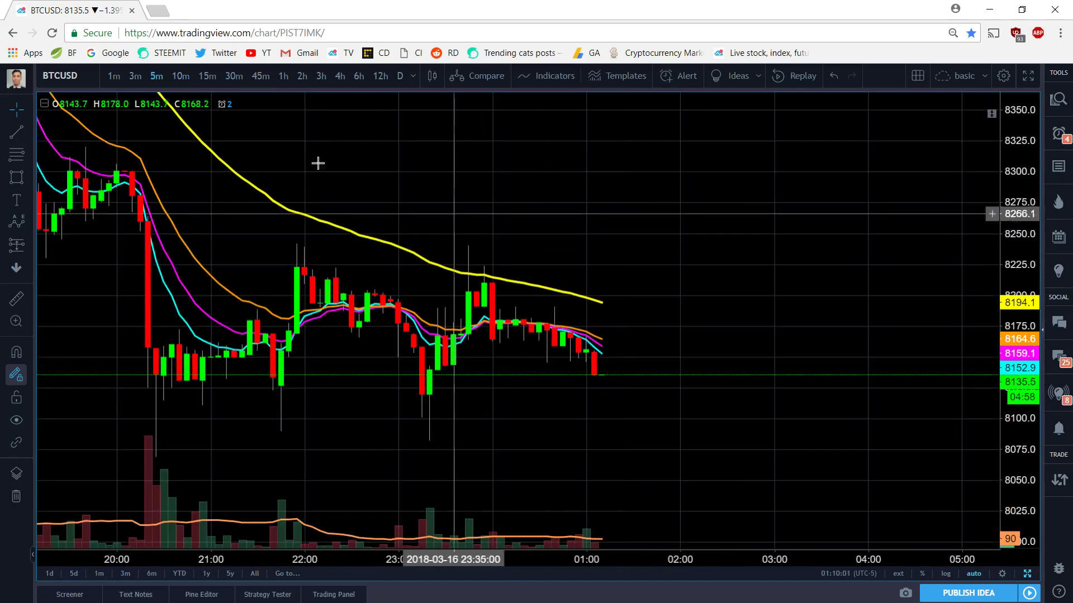
{"action": "left_click", "coordinate": [136, 76]}
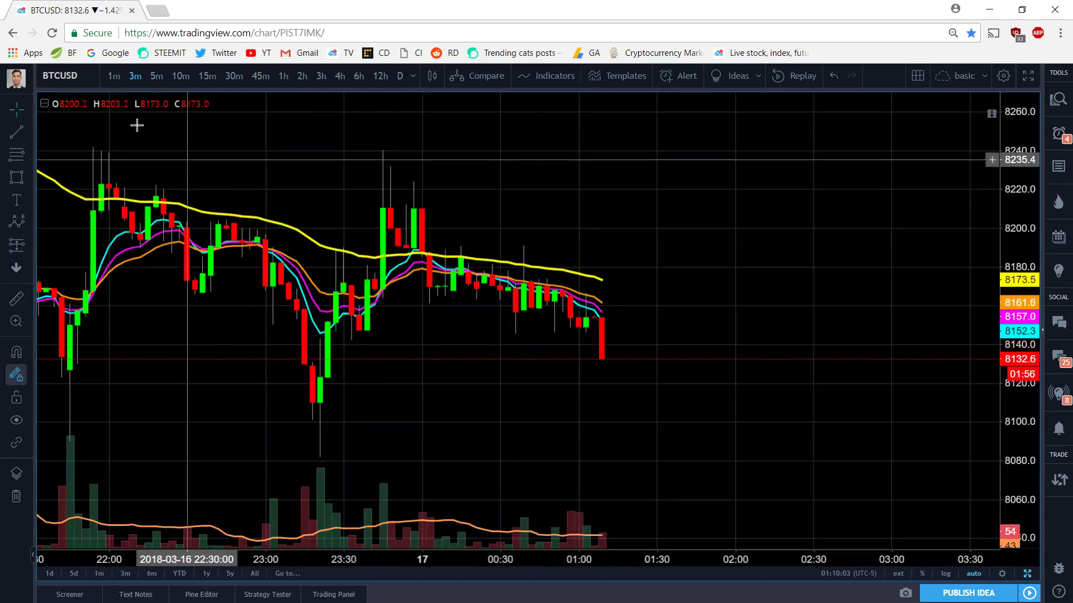
{"action": "left_click", "coordinate": [112, 77]}
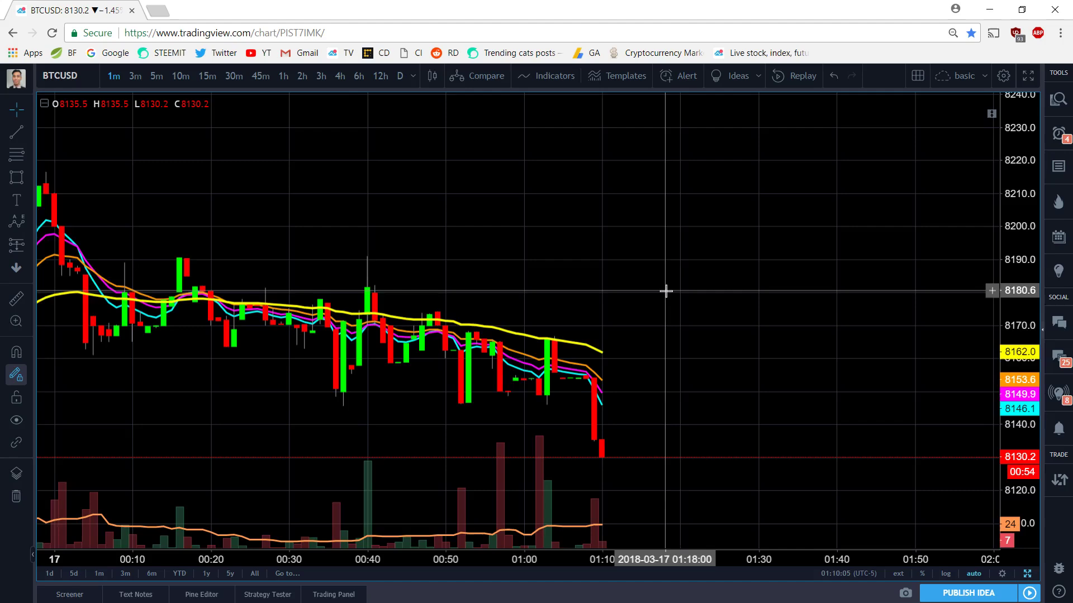
Bring back the indicator panes above the price pane and examine the 1m price history back to about 22:00.
{"action": "left_click_drag", "start_coordinate": [665, 290], "coordinate": [605, 287]}
{"action": "scroll", "coordinate": [644, 274], "scroll_direction": "down", "scroll_amount": 1}
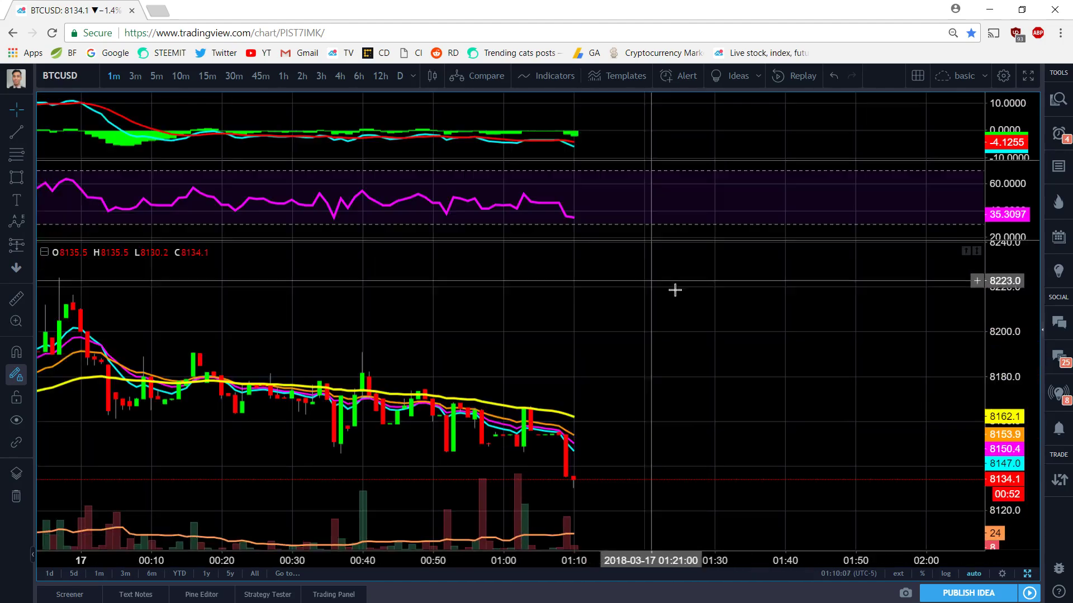
{"action": "right_click", "coordinate": [646, 313]}
{"action": "left_click", "coordinate": [583, 322]}
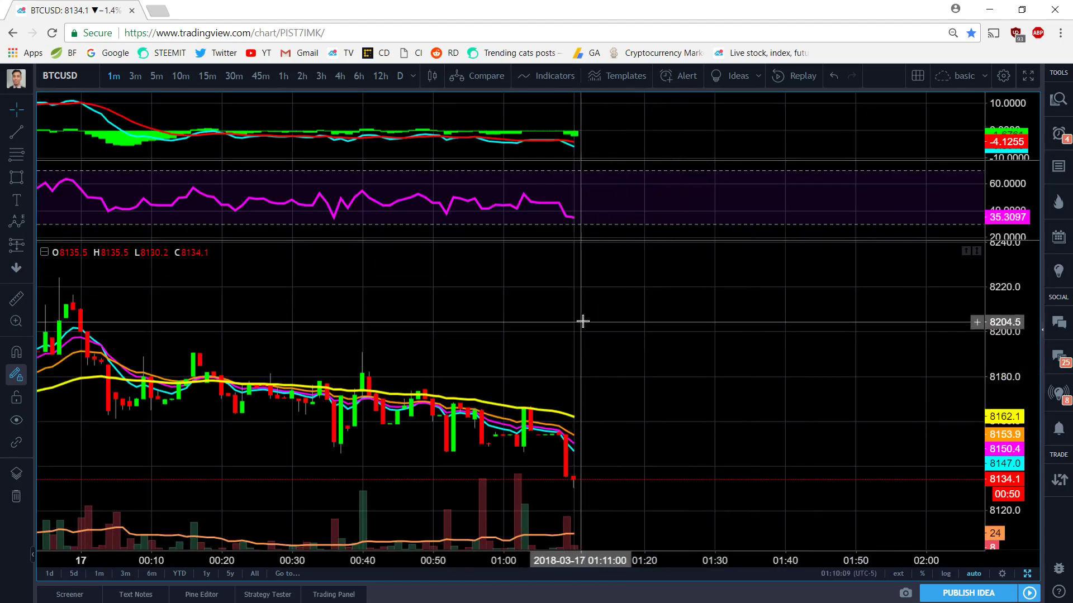
{"action": "scroll", "coordinate": [585, 320], "scroll_direction": "down", "scroll_amount": 2}
{"action": "left_click_drag", "start_coordinate": [633, 330], "coordinate": [465, 320]}
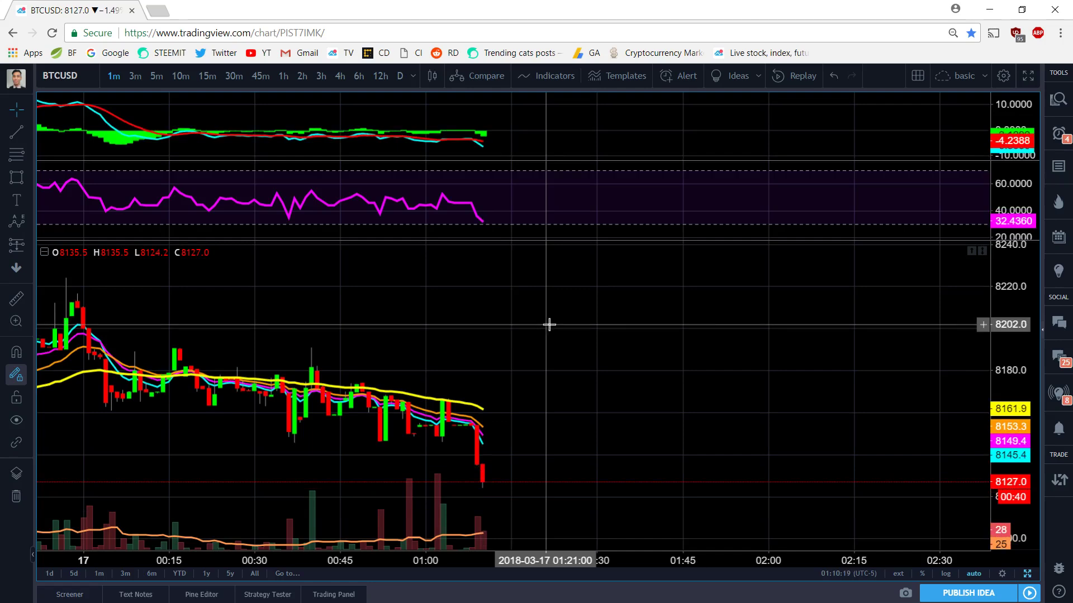
{"action": "scroll", "coordinate": [661, 333], "scroll_direction": "down", "scroll_amount": 2}
{"action": "left_click_drag", "start_coordinate": [747, 324], "coordinate": [664, 331]}
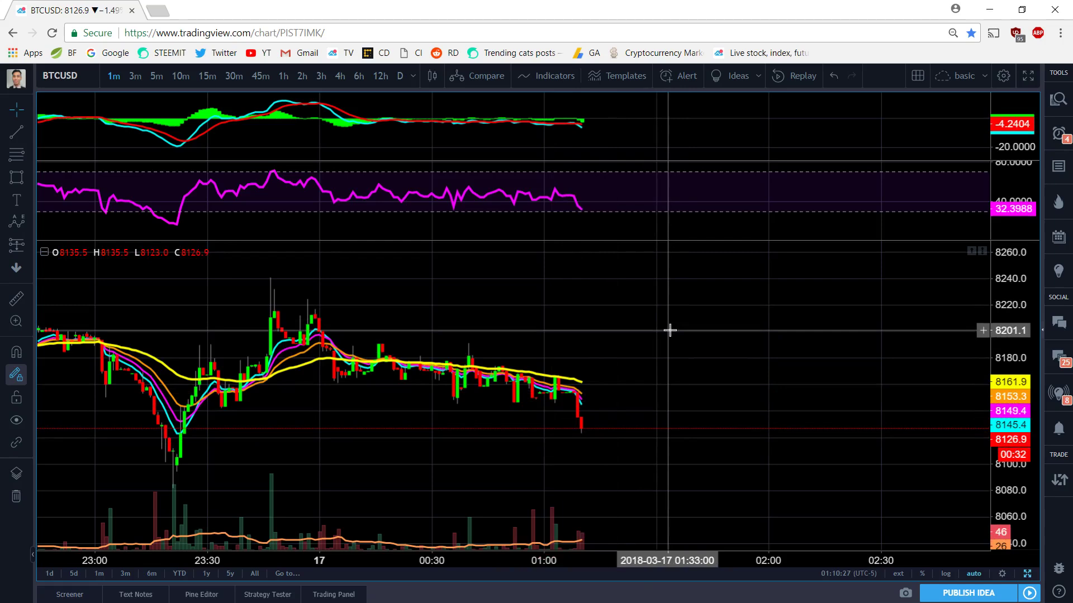
{"action": "scroll", "coordinate": [669, 330], "scroll_direction": "down", "scroll_amount": 2}
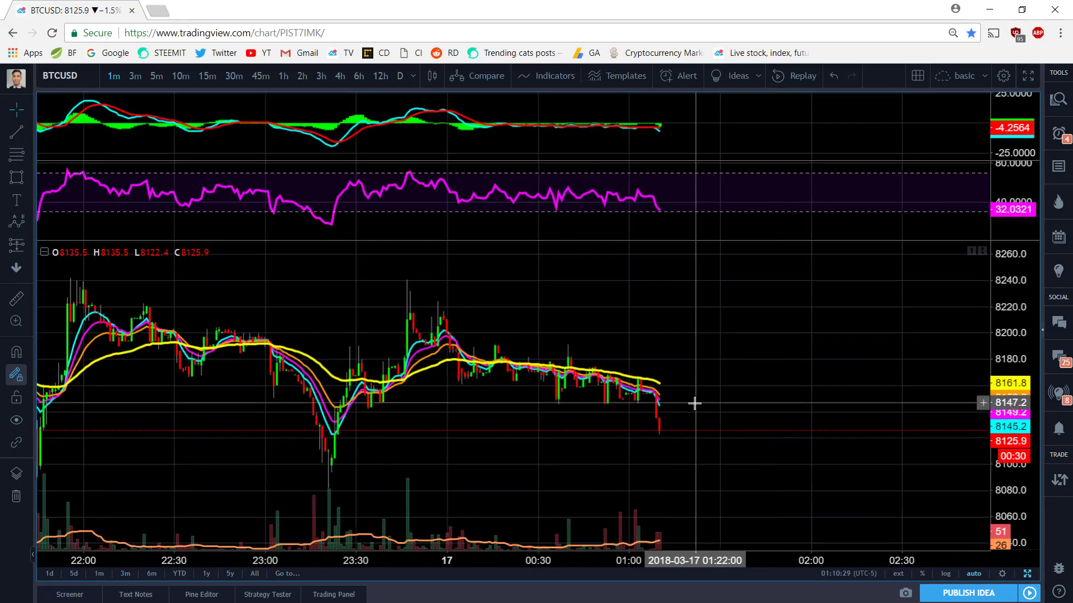
Draw a horizontal ray under the recent lows and position it at about 8093.9, starting near 20:08 on 16 March.
{"action": "left_click", "coordinate": [30, 137]}
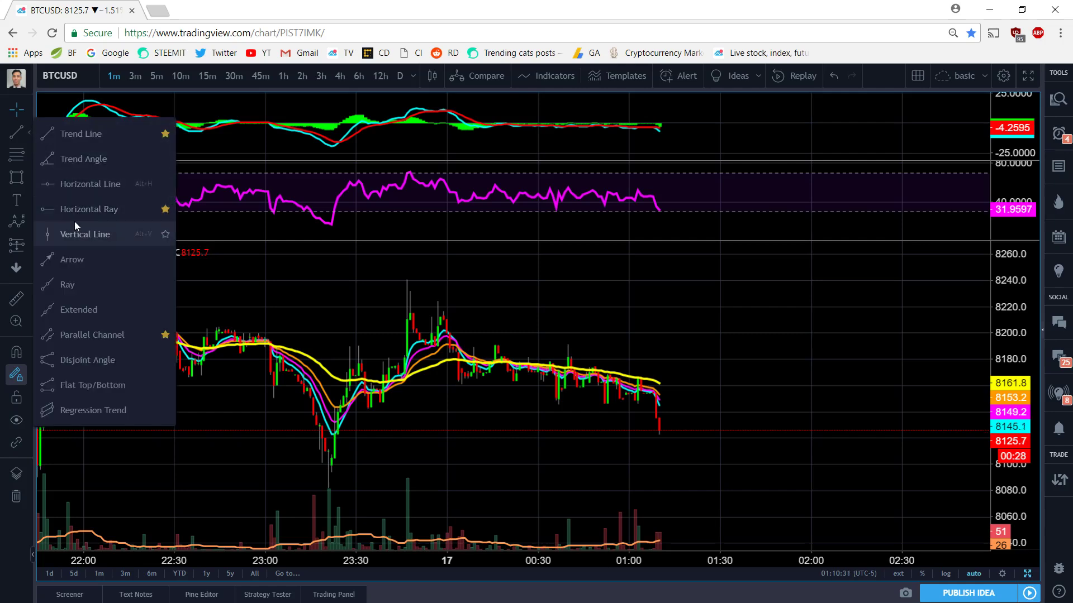
{"action": "left_click", "coordinate": [73, 233]}
{"action": "left_click", "coordinate": [67, 201]}
{"action": "left_click", "coordinate": [31, 133]}
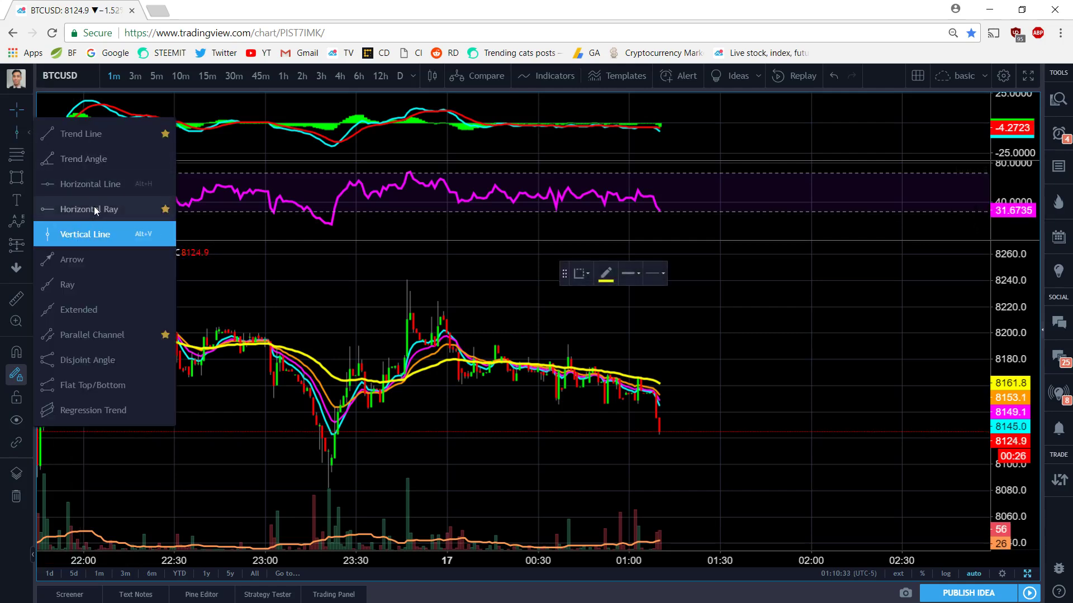
{"action": "left_click", "coordinate": [95, 210]}
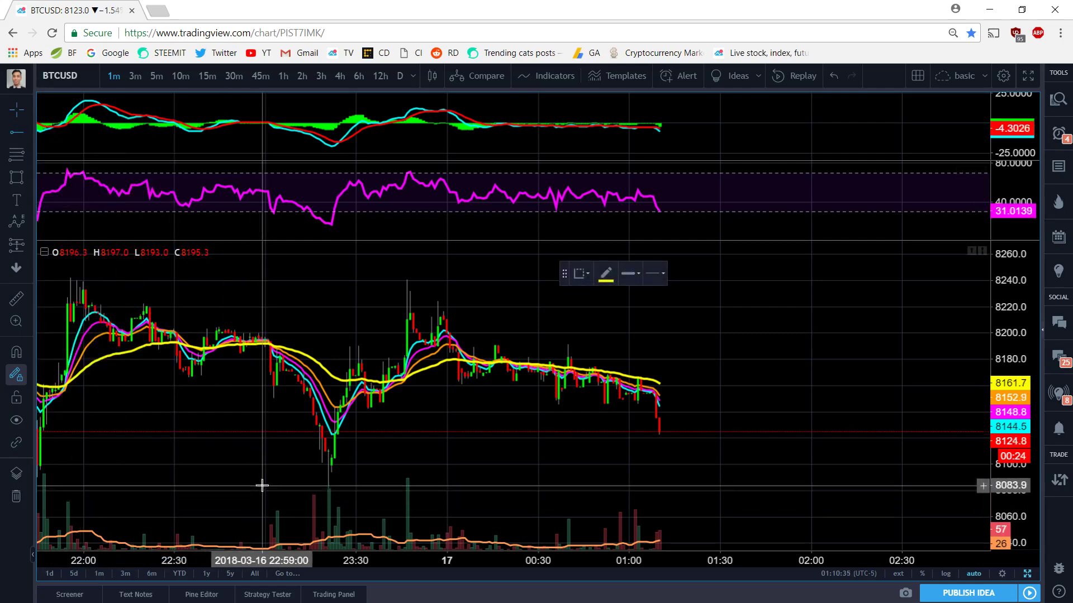
{"action": "left_click", "coordinate": [262, 485]}
{"action": "scroll", "coordinate": [215, 522], "scroll_direction": "down", "scroll_amount": 3}
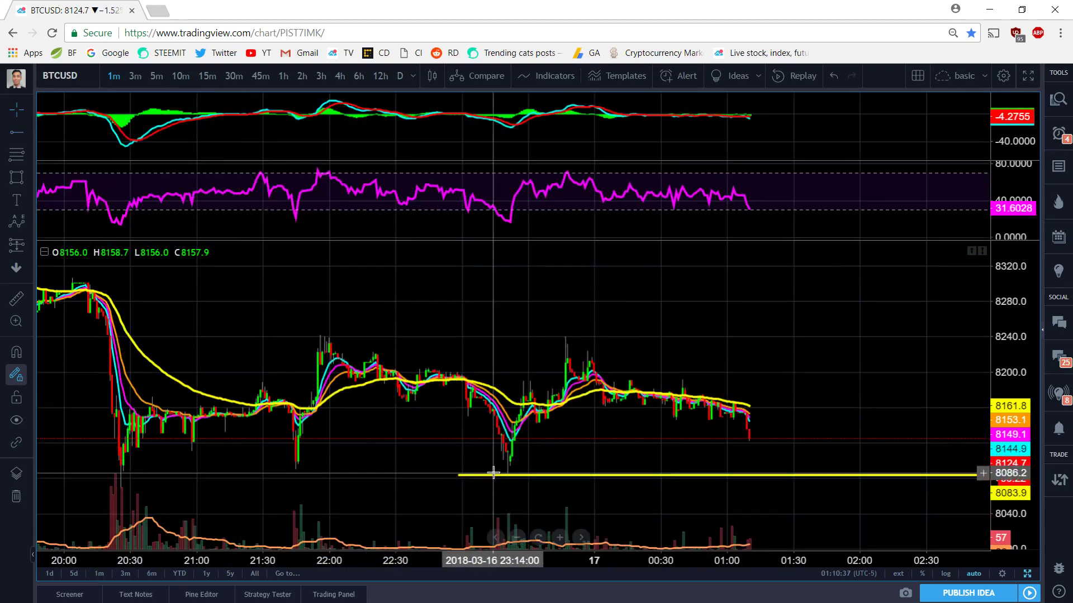
{"action": "left_click_drag", "start_coordinate": [458, 474], "coordinate": [81, 467]}
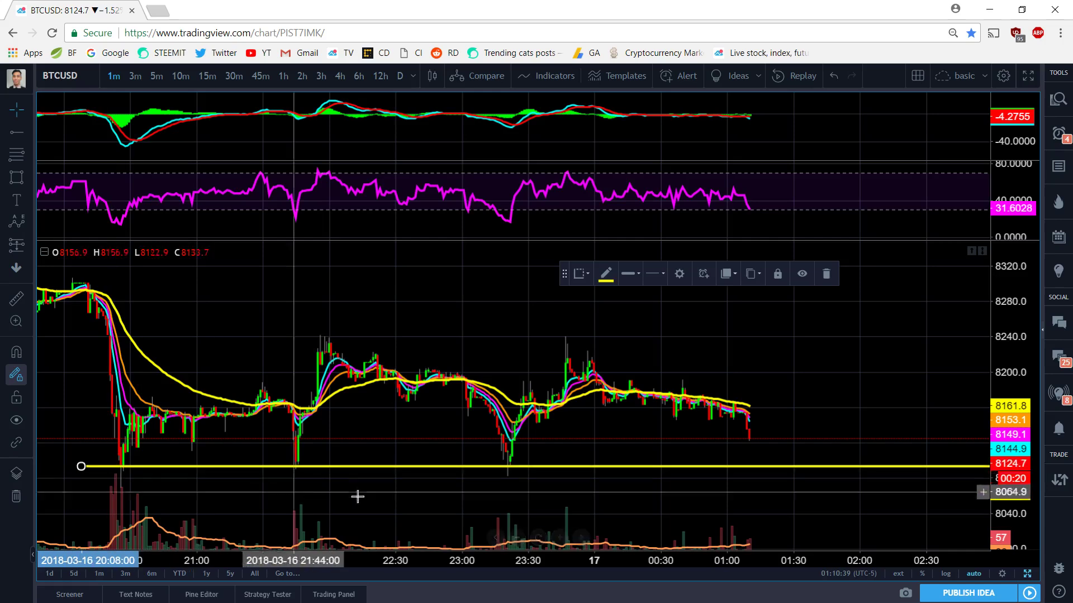
{"action": "left_click", "coordinate": [331, 496]}
Place yellow up-arrow icons below the horizontal ray at the three lows near 20:25, 21:43 and 23:20.
{"action": "left_click", "coordinate": [26, 269]}
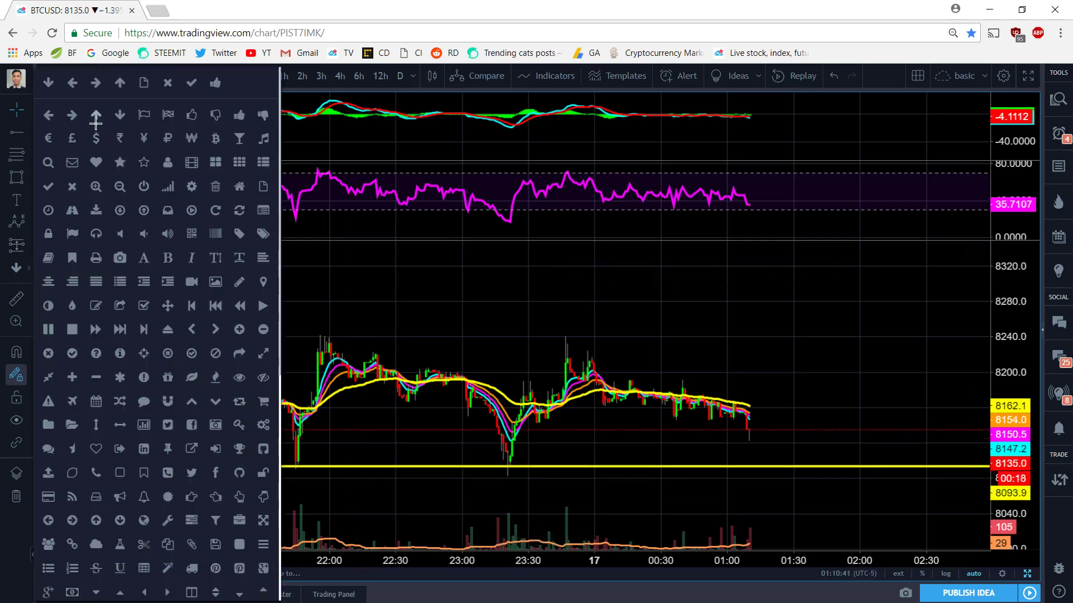
{"action": "left_click", "coordinate": [95, 122]}
{"action": "left_click", "coordinate": [118, 487]}
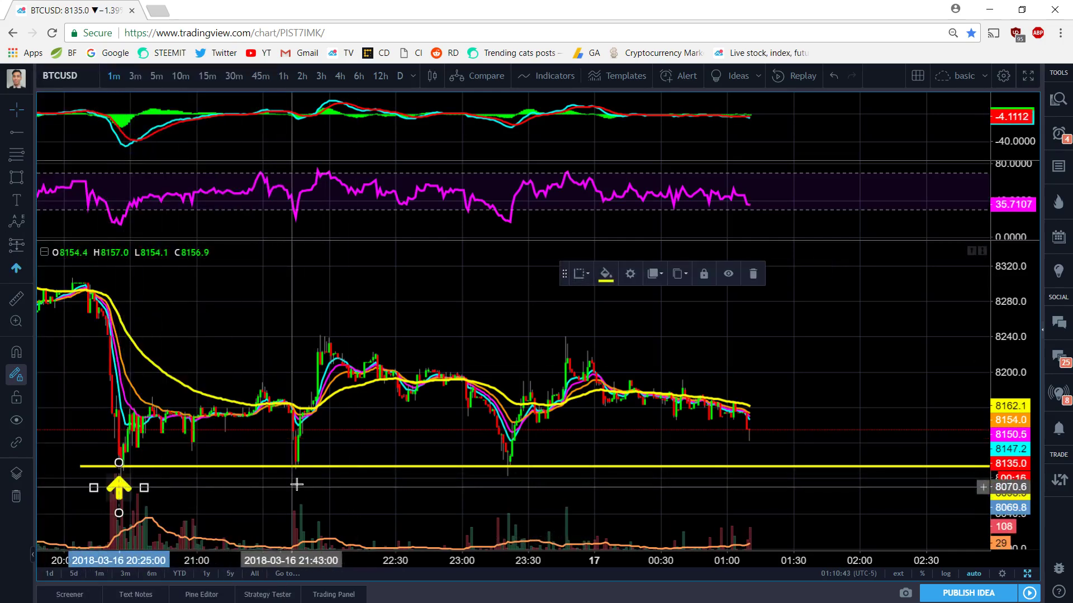
{"action": "left_click", "coordinate": [293, 486]}
{"action": "left_click", "coordinate": [620, 493]}
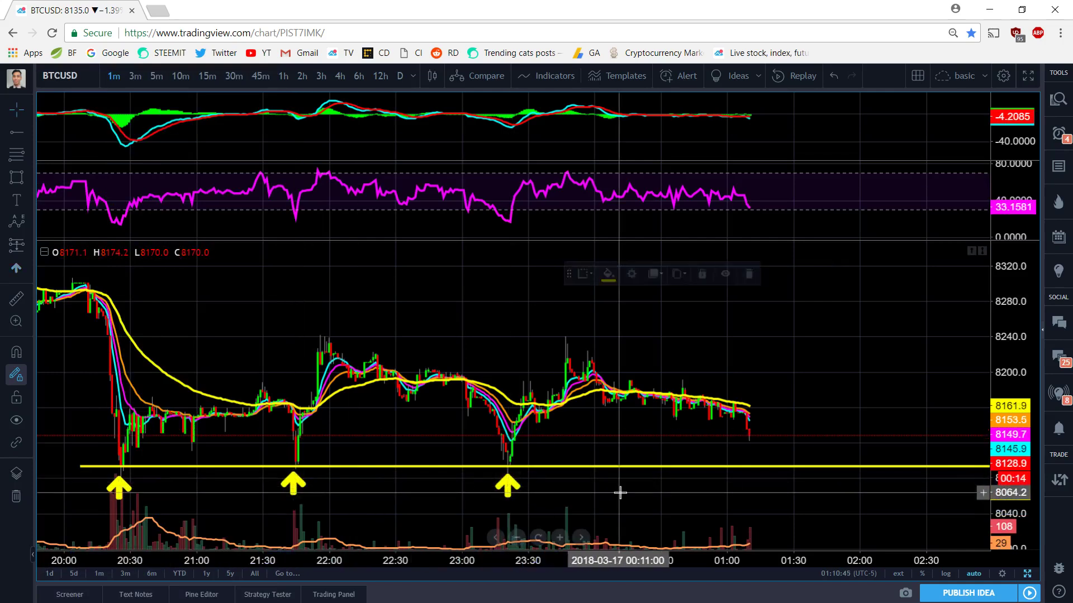
Draw a red descending trend line from about 8227.1 at 23:38 to about 8097.7 at 02:56, just above the ray.
{"action": "left_click_drag", "start_coordinate": [728, 333], "coordinate": [572, 328]}
{"action": "scroll", "coordinate": [722, 329], "scroll_direction": "down", "scroll_amount": 2}
{"action": "left_click_drag", "start_coordinate": [705, 332], "coordinate": [674, 345]}
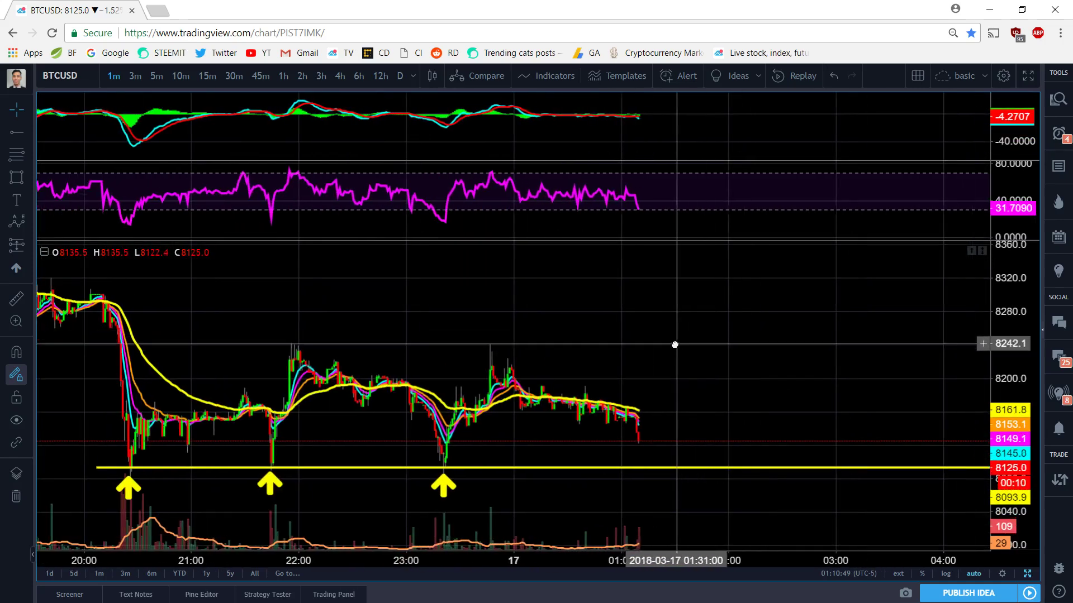
{"action": "left_click", "coordinate": [26, 138]}
{"action": "left_click", "coordinate": [73, 137]}
{"action": "left_click", "coordinate": [473, 357]}
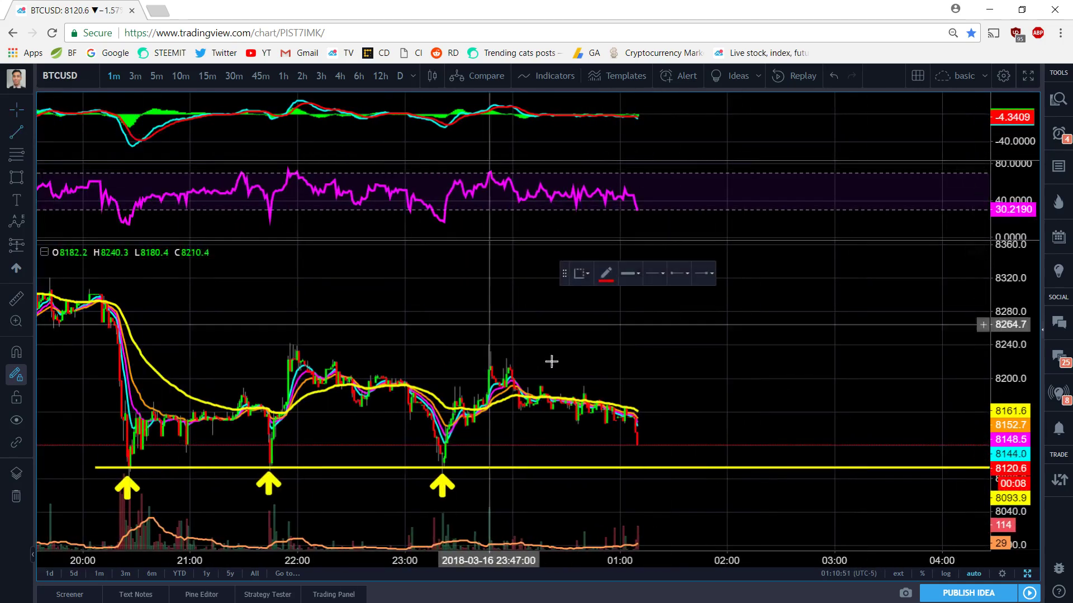
{"action": "left_click", "coordinate": [827, 464]}
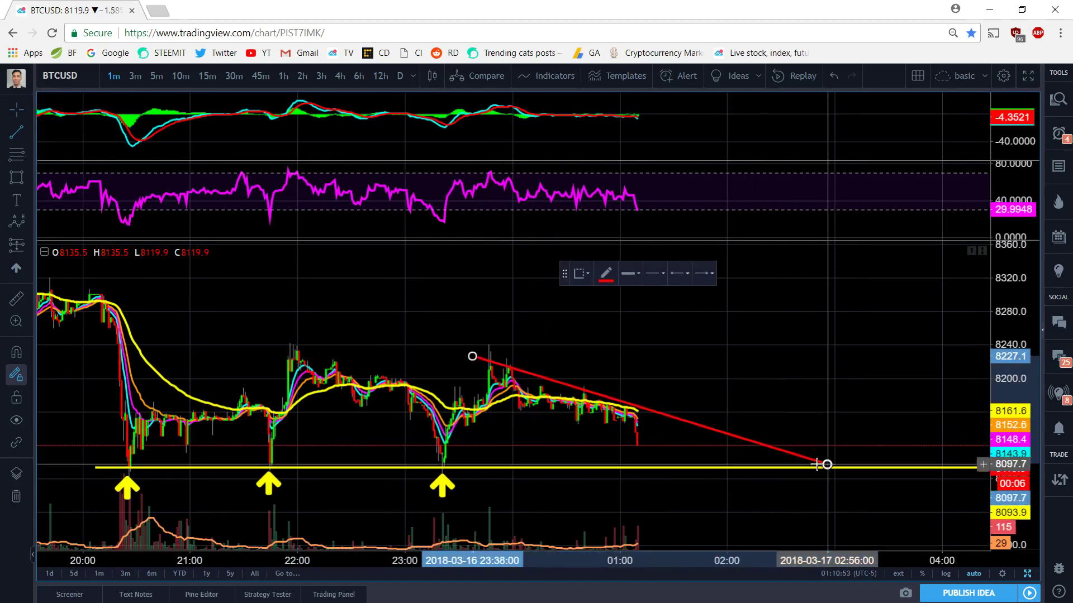
Switch the chart to the 5m timeframe and frame the three marked lows with the descending trend line.
{"action": "left_click", "coordinate": [157, 78]}
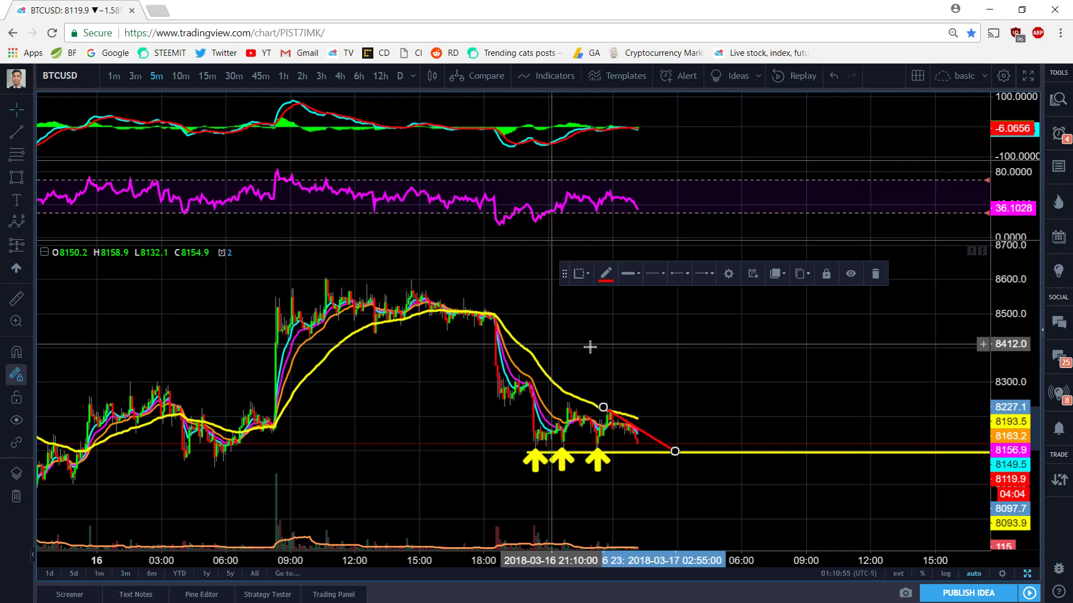
{"action": "right_click", "coordinate": [695, 371]}
{"action": "scroll", "coordinate": [639, 379], "scroll_direction": "up", "scroll_amount": 5}
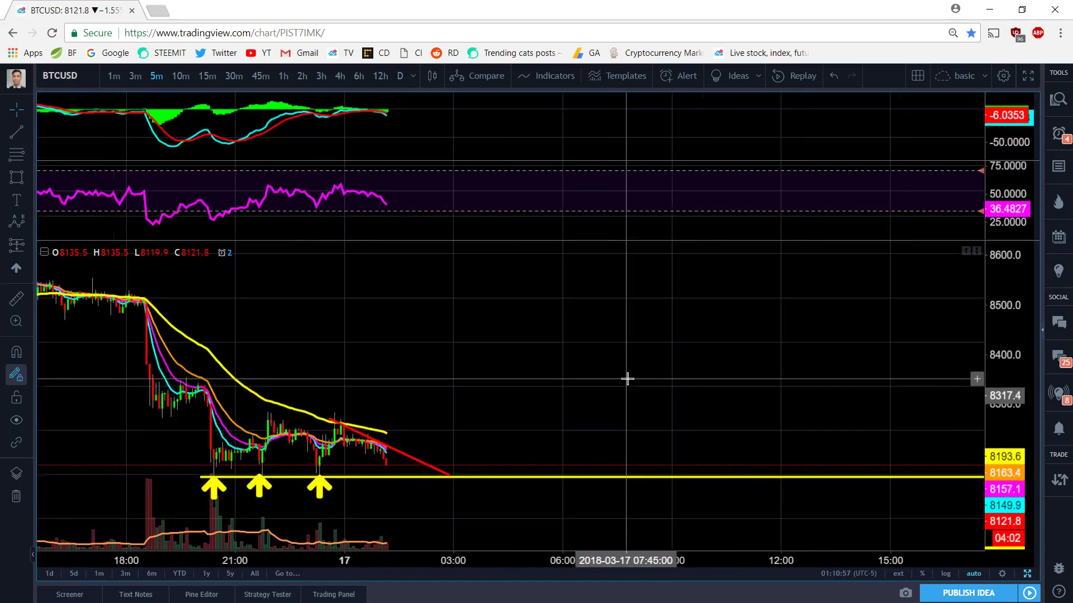
{"action": "left_click_drag", "start_coordinate": [469, 366], "coordinate": [586, 370]}
Move the yellow arrows slightly lower beneath their lows on the horizontal ray and dismiss the LTCUSD alert.
{"action": "left_click_drag", "start_coordinate": [218, 487], "coordinate": [161, 496]}
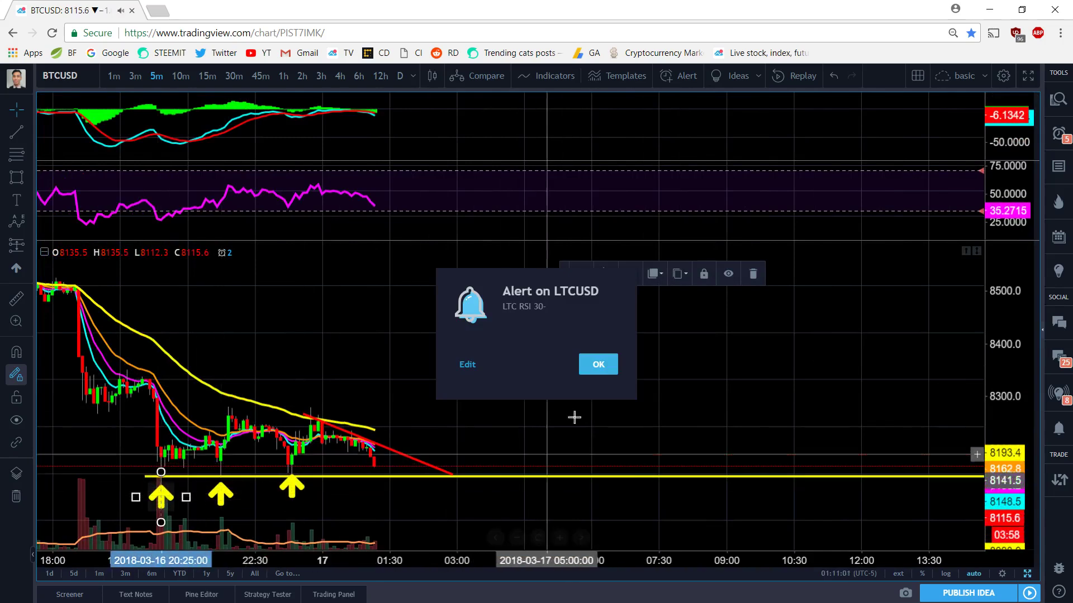
{"action": "left_click", "coordinate": [598, 364]}
{"action": "left_click_drag", "start_coordinate": [293, 487], "coordinate": [296, 492]}
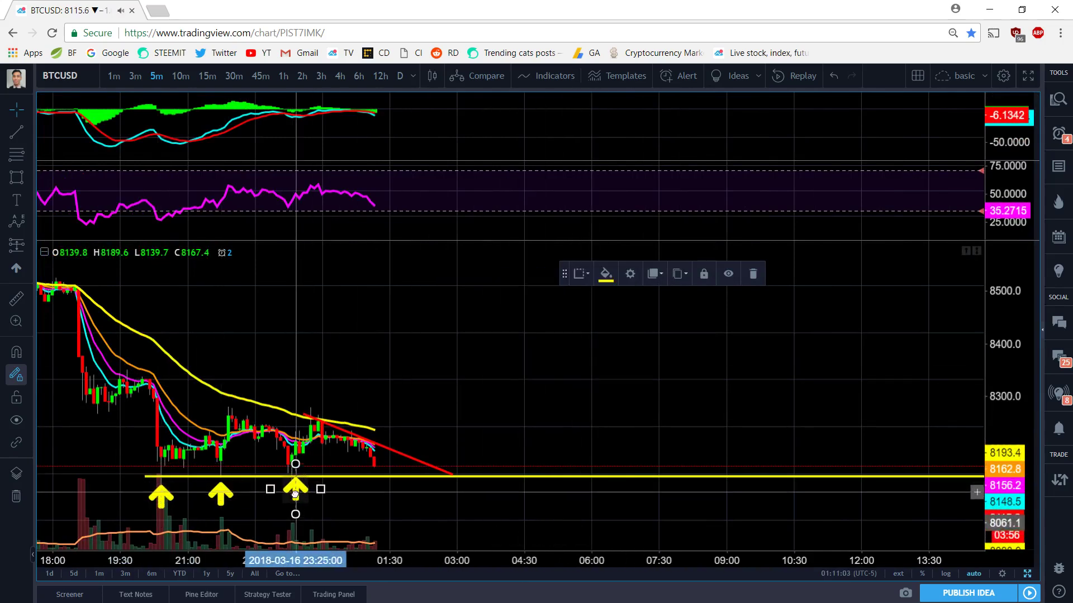
Delete the three yellow arrow icons beneath the lows on the horizontal ray.
{"action": "left_click", "coordinate": [407, 498]}
{"action": "key", "text": "Delete"}
{"action": "left_click", "coordinate": [220, 493]}
{"action": "key", "text": "Delete"}
{"action": "left_click", "coordinate": [161, 494]}
{"action": "key", "text": "Delete"}
Move the yellow horizontal ray to about 8072.5 and delete the red descending trend line.
{"action": "left_click_drag", "start_coordinate": [202, 484], "coordinate": [196, 488]}
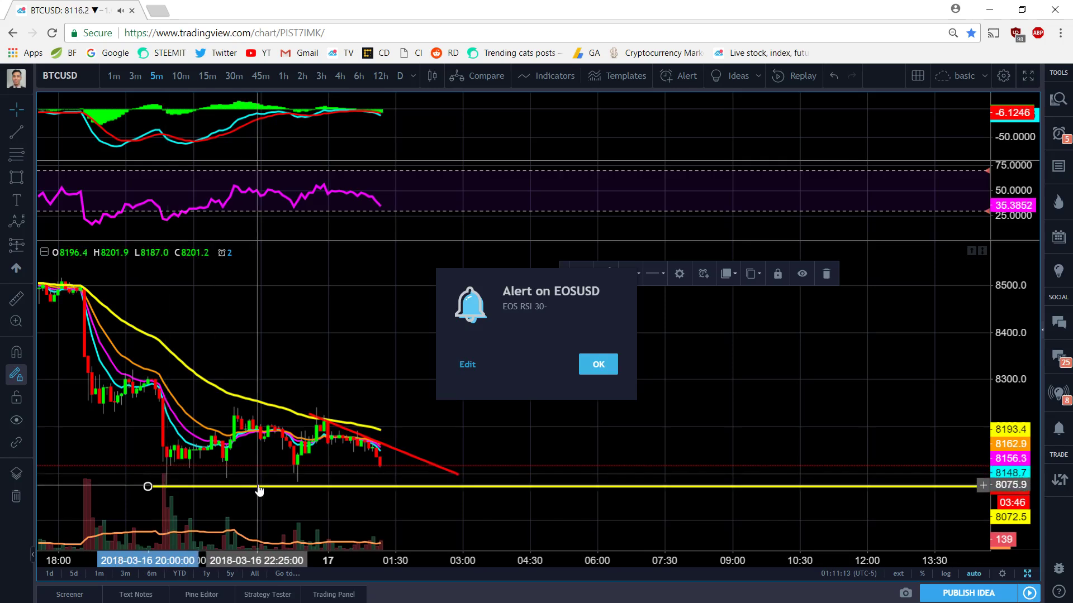
{"action": "left_click", "coordinate": [587, 510]}
{"action": "left_click_drag", "start_coordinate": [457, 474], "coordinate": [501, 488]}
{"action": "key", "text": "Delete"}
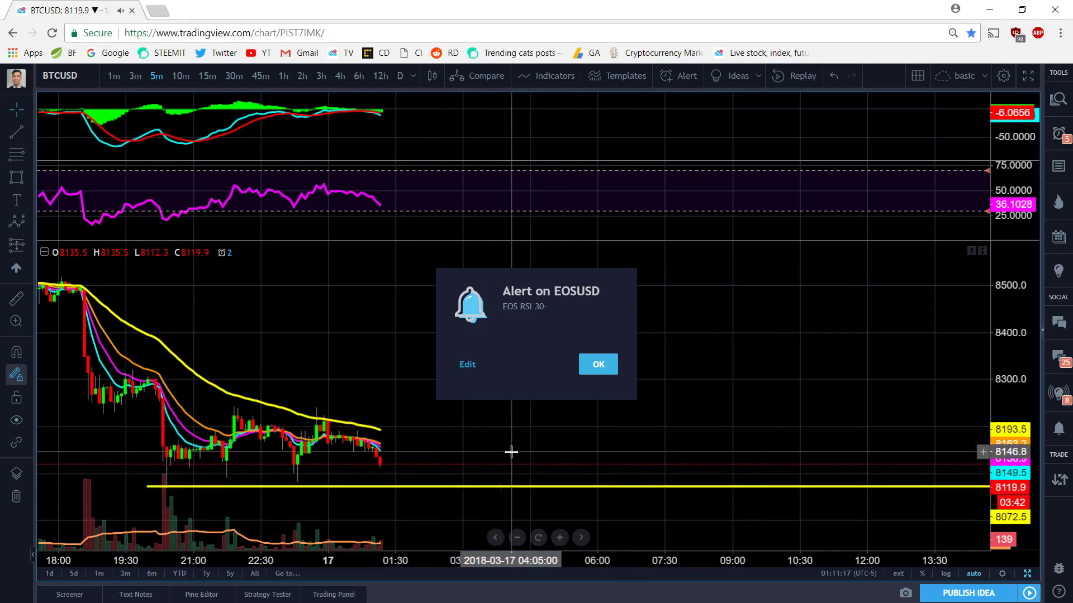
Dismiss the EOSUSD alert and switch the chart to the 15m timeframe.
{"action": "scroll", "coordinate": [510, 450], "scroll_direction": "down", "scroll_amount": 4}
{"action": "left_click", "coordinate": [596, 364]}
{"action": "left_click", "coordinate": [207, 76]}
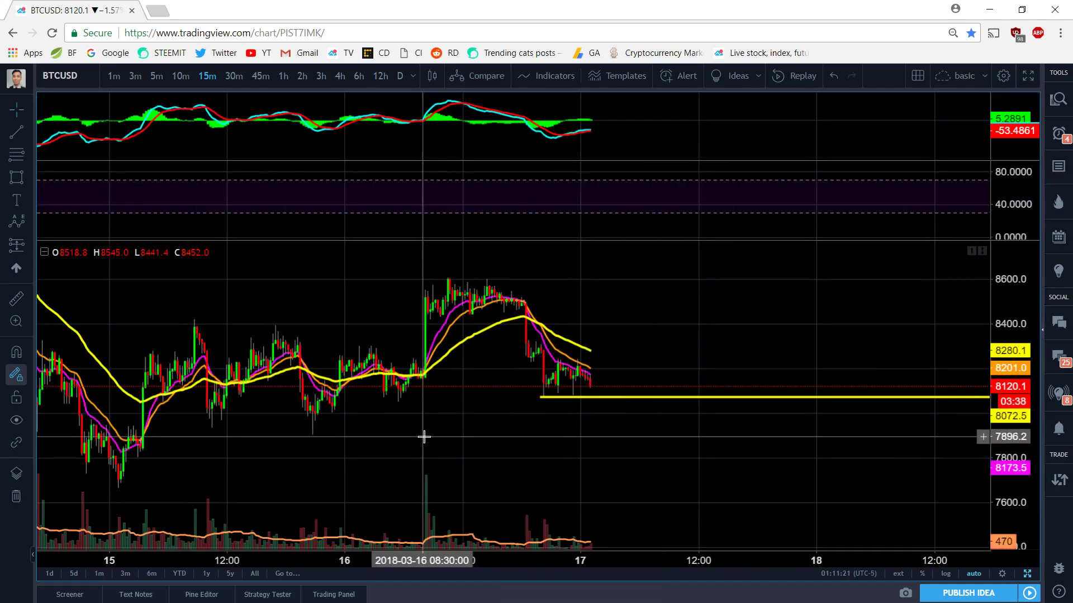
Add a yellow size 24 text label "First support $8,070" just above the horizontal ray.
{"action": "left_click", "coordinate": [16, 199]}
{"action": "left_click", "coordinate": [628, 379]}
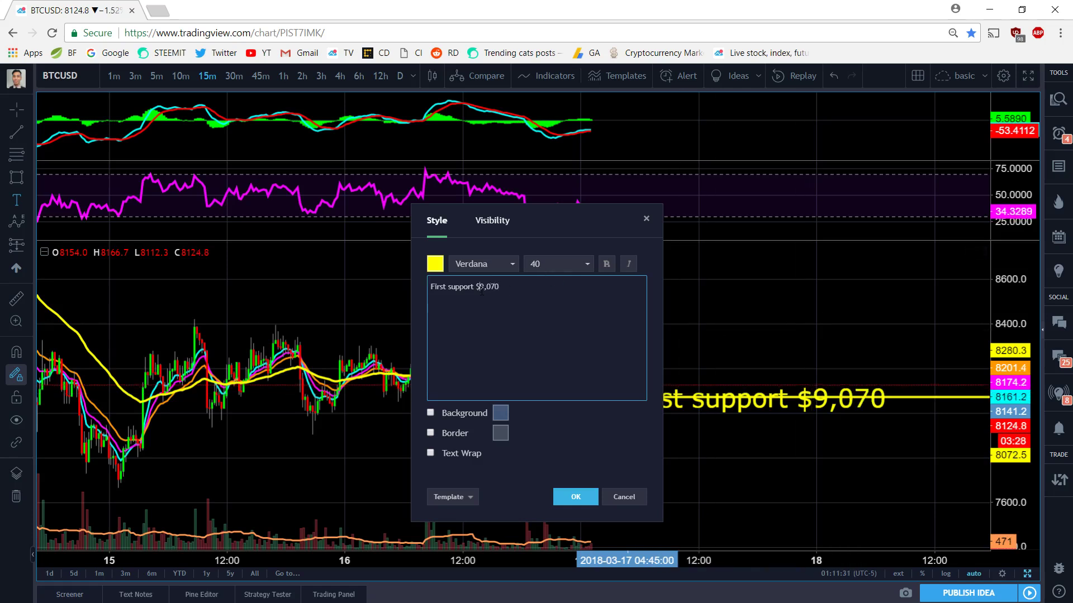
{"action": "left_click", "coordinate": [560, 263]}
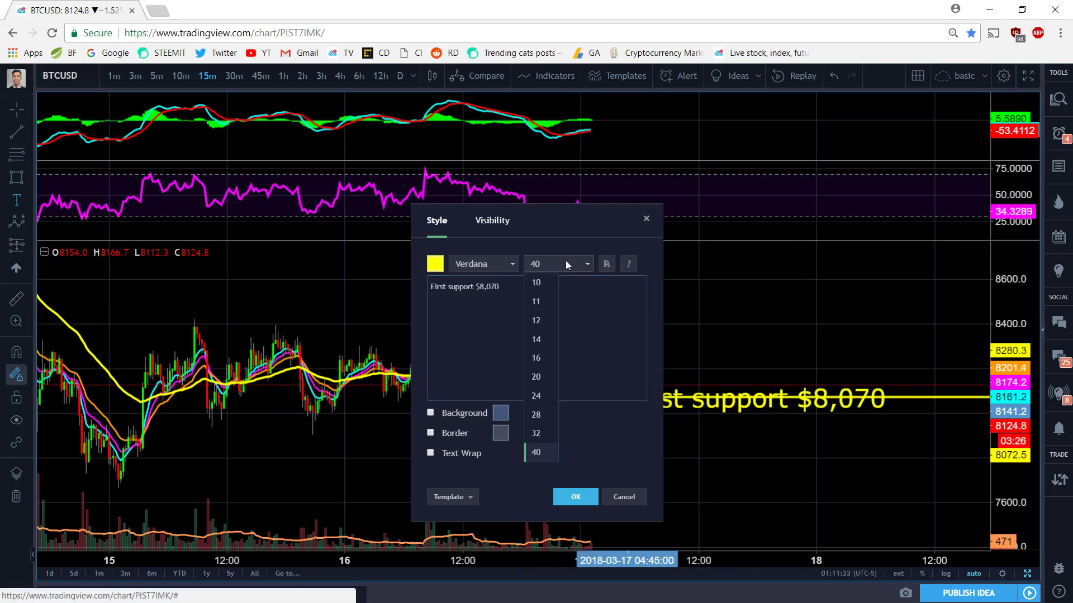
{"action": "left_click", "coordinate": [545, 414]}
{"action": "left_click", "coordinate": [575, 497]}
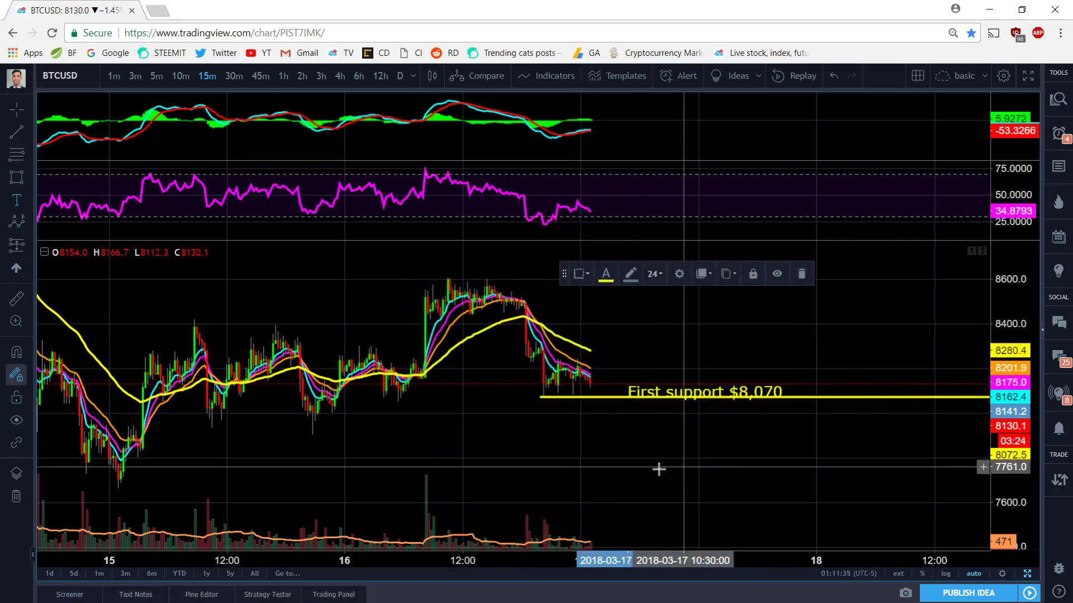
{"action": "left_click_drag", "start_coordinate": [638, 383], "coordinate": [630, 383]}
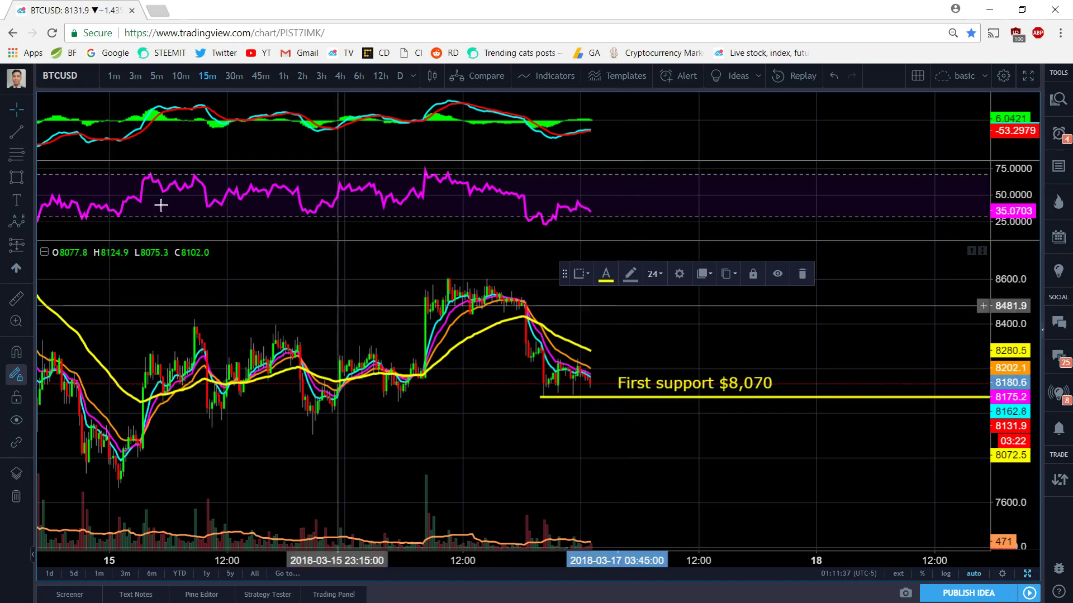
Draw a yellow horizontal ray at about 7938.4, starting around 07:15 on 15 March near the lows.
{"action": "left_click", "coordinate": [33, 140]}
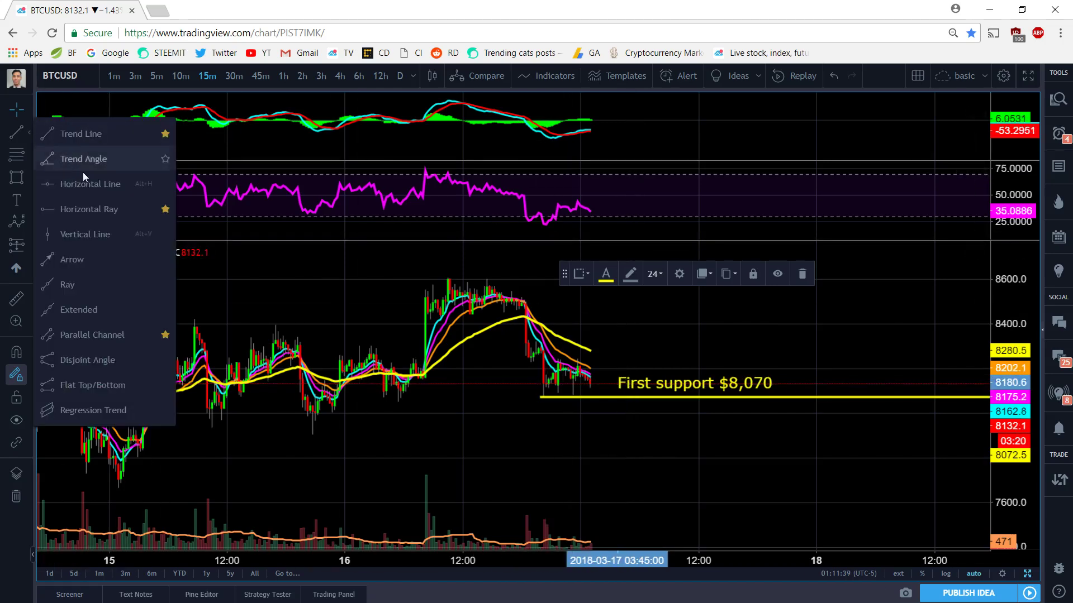
{"action": "left_click", "coordinate": [87, 209]}
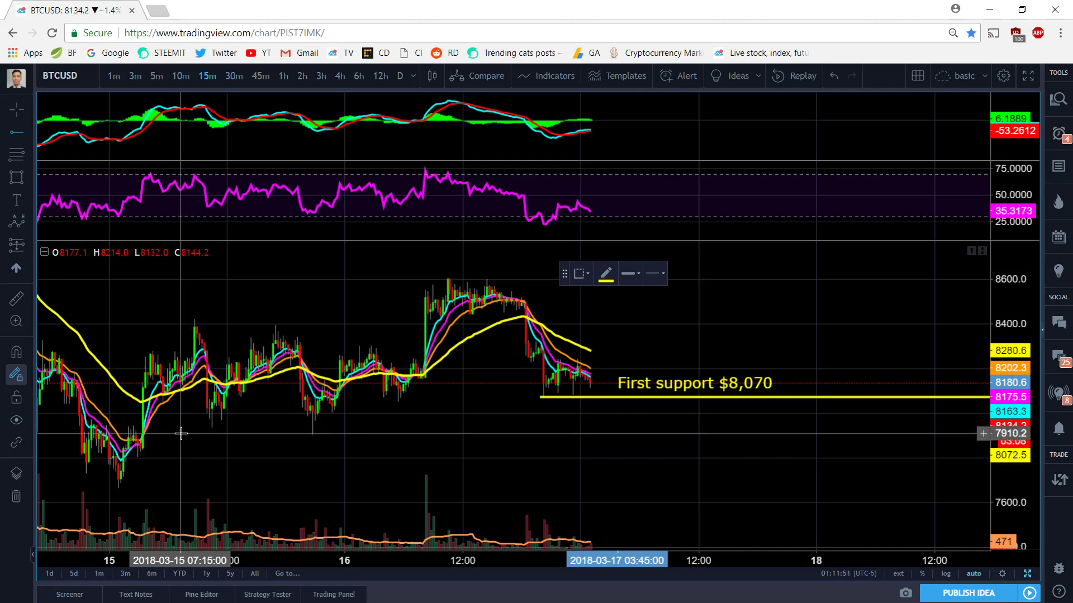
{"action": "left_click", "coordinate": [180, 428]}
{"action": "left_click_drag", "start_coordinate": [407, 522], "coordinate": [392, 522]}
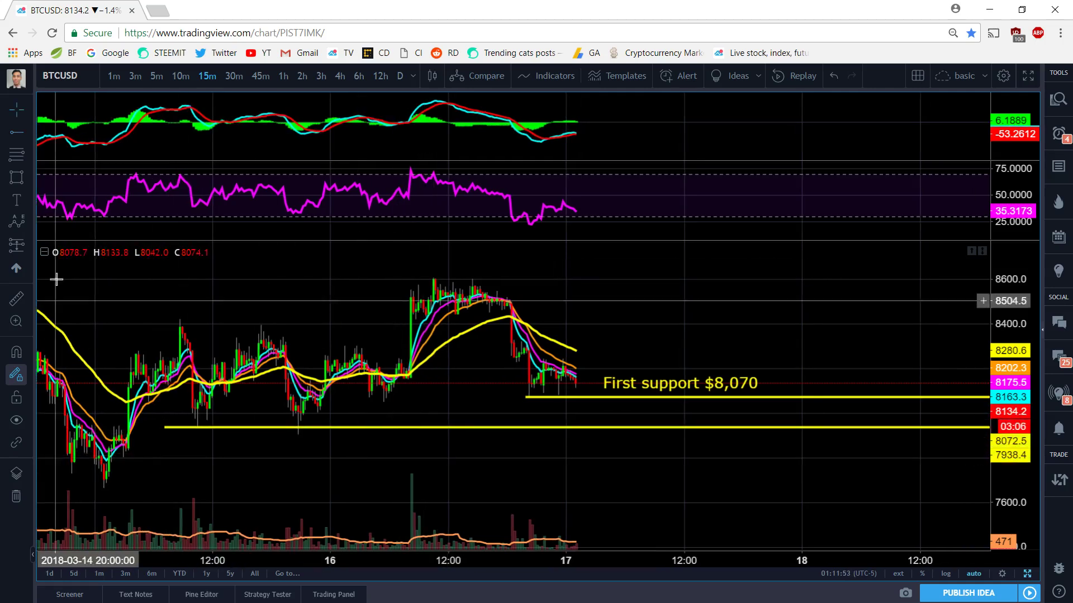
Add a size 24 text label "Second support $7,900-$7,930" and position it just above the second ray.
{"action": "left_click", "coordinate": [20, 202]}
{"action": "left_click", "coordinate": [604, 420]}
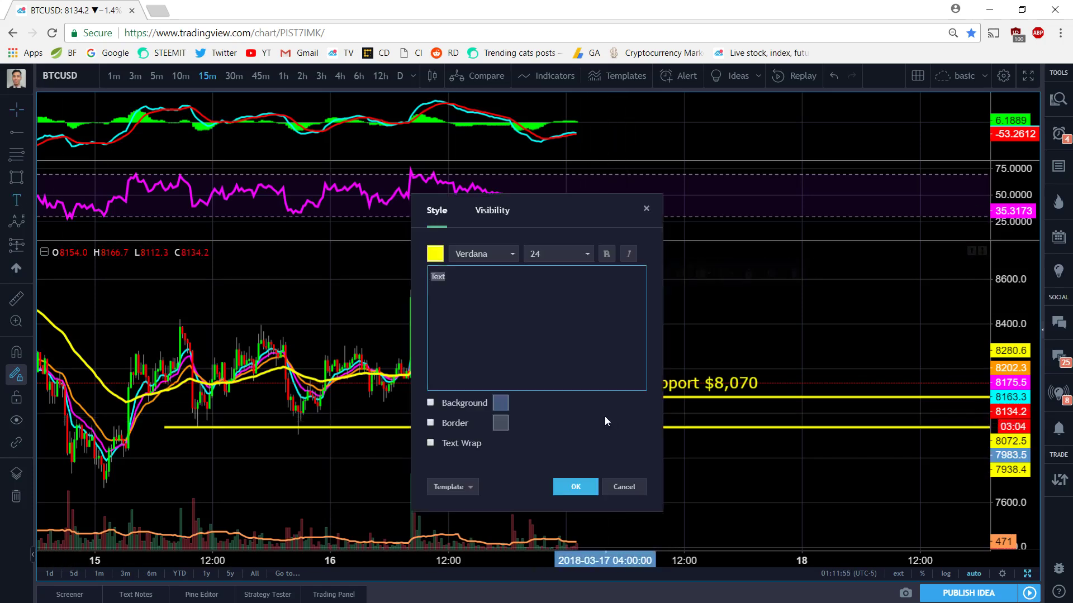
{"action": "type", "text": "Second support"}
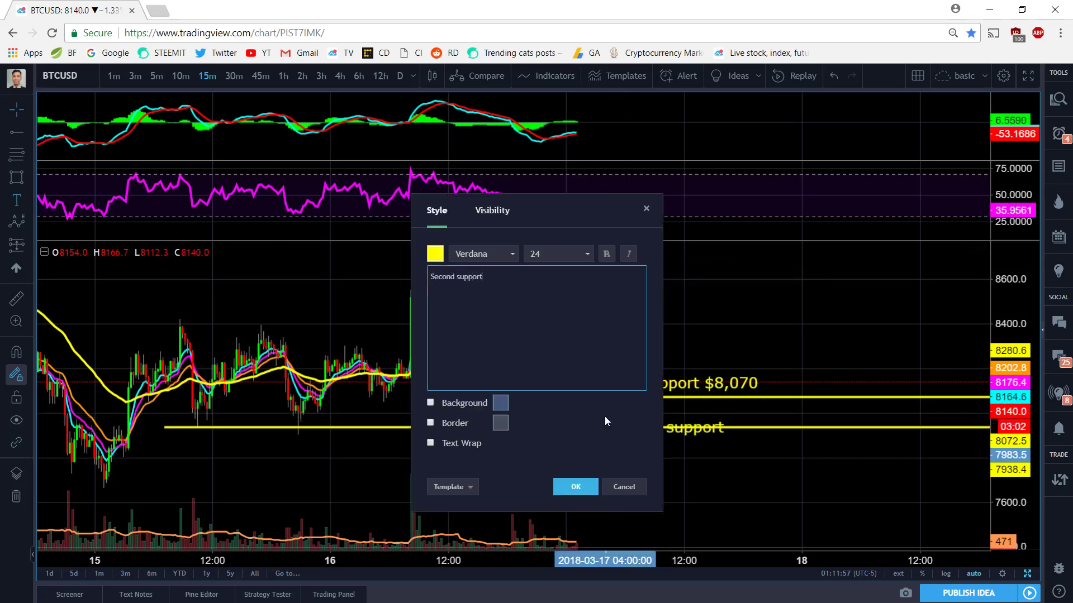
{"action": "type", "text": " $7,900-$8"}
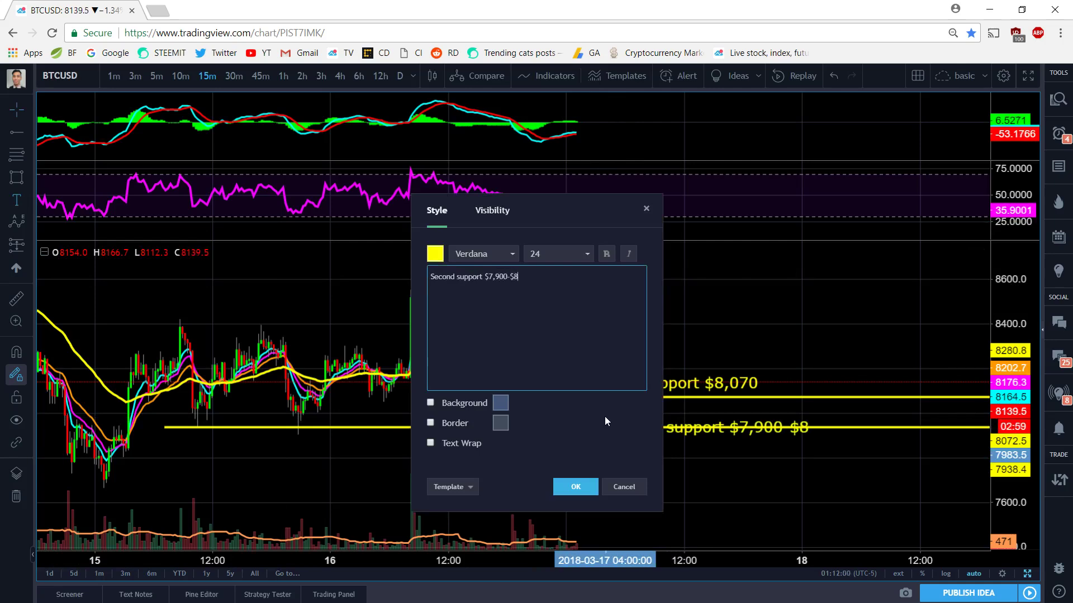
{"action": "key", "text": "BackSpace"}
{"action": "type", "text": "7,930"}
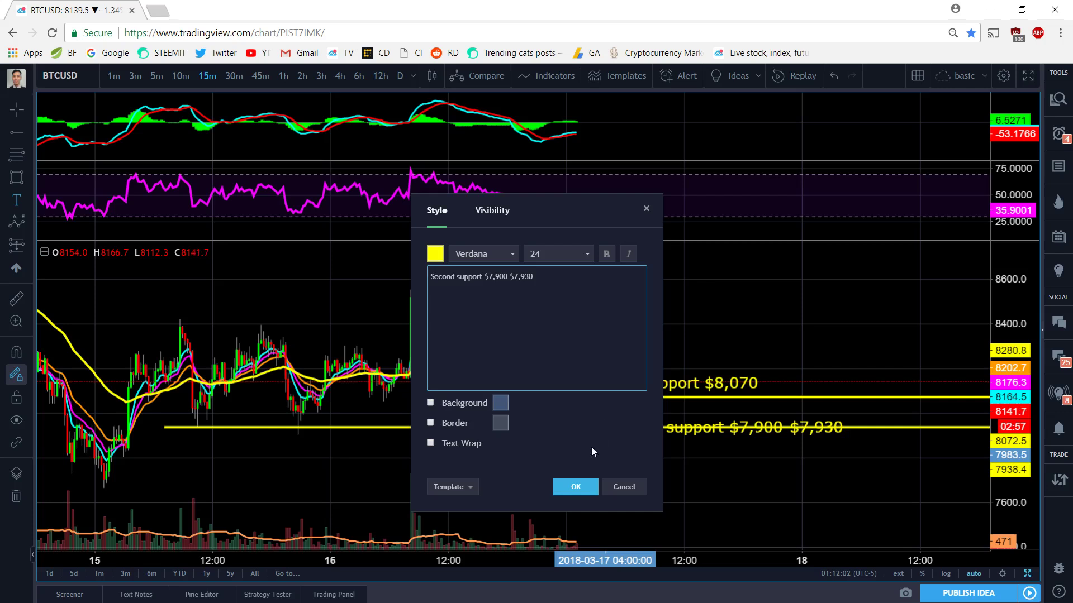
{"action": "left_click", "coordinate": [576, 487]}
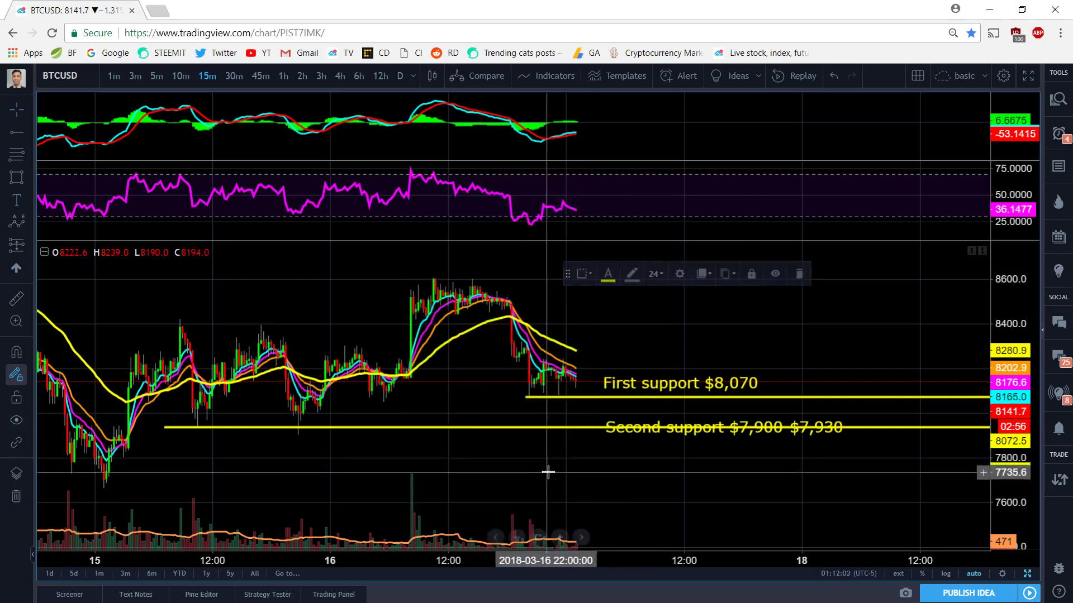
{"action": "left_click_drag", "start_coordinate": [617, 433], "coordinate": [622, 381]}
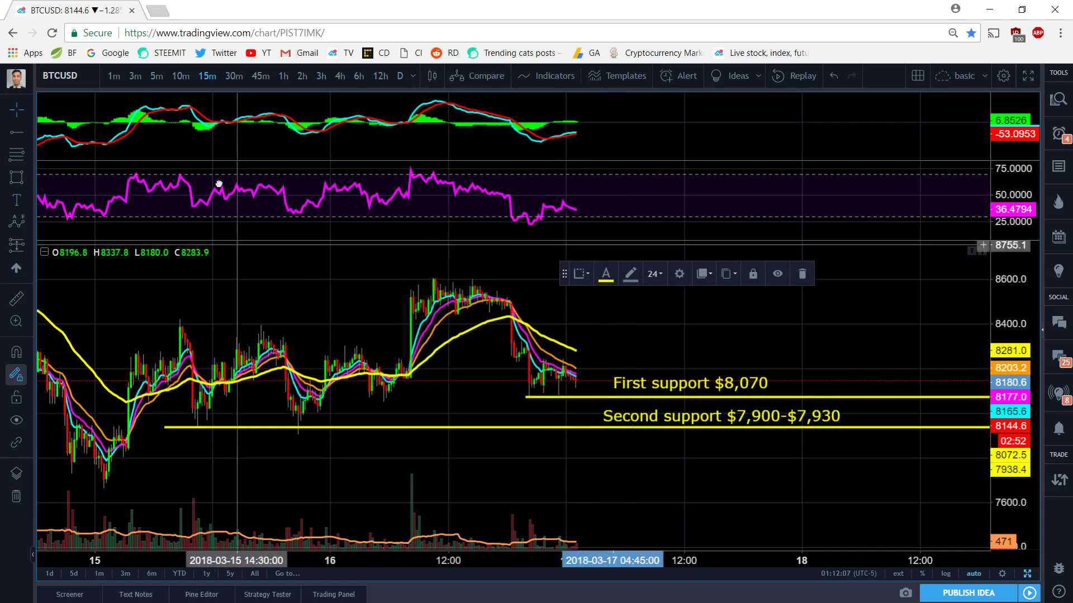
Draw a horizontal ray at about 7665.2 and label it "If we break the above support, count on a free fall to $7650 range".
{"action": "left_click", "coordinate": [22, 136]}
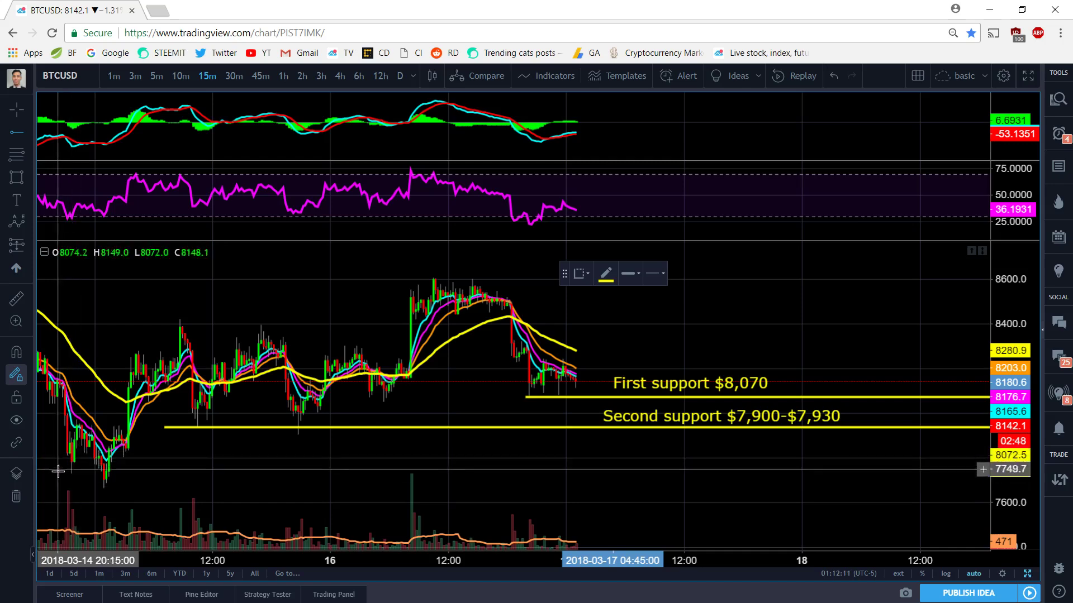
{"action": "left_click", "coordinate": [63, 488]}
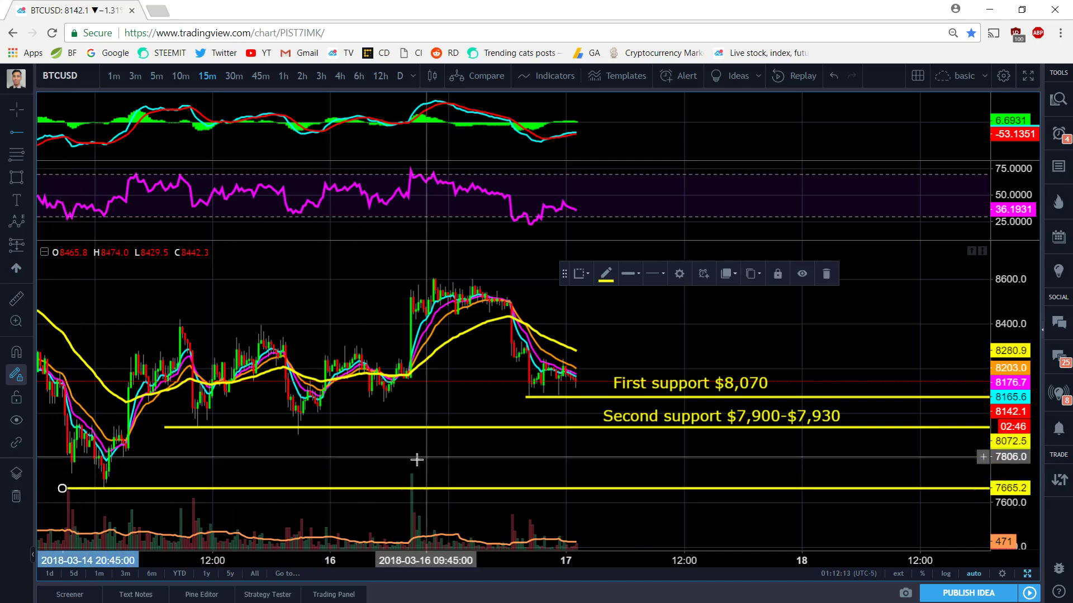
{"action": "left_click", "coordinate": [15, 203]}
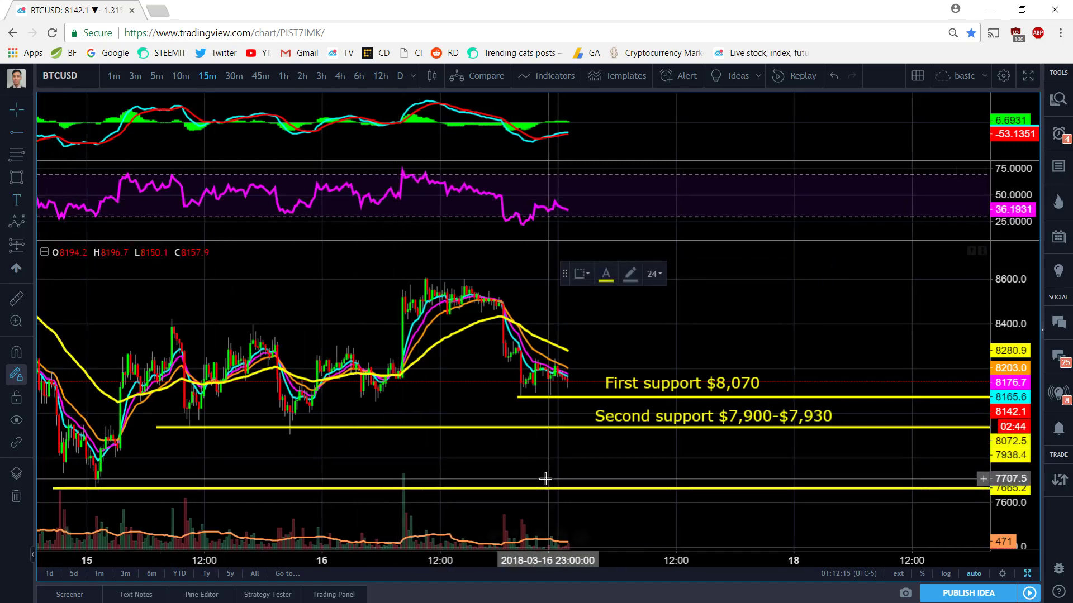
{"action": "left_click", "coordinate": [478, 475]}
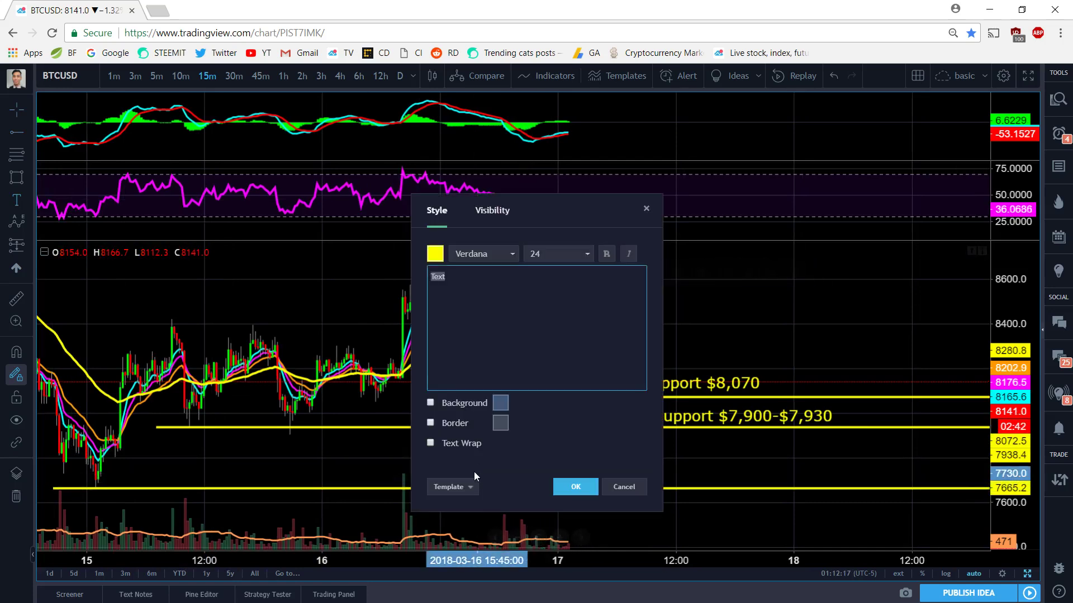
{"action": "type", "text": "If we break the above support, count on a free cf"}
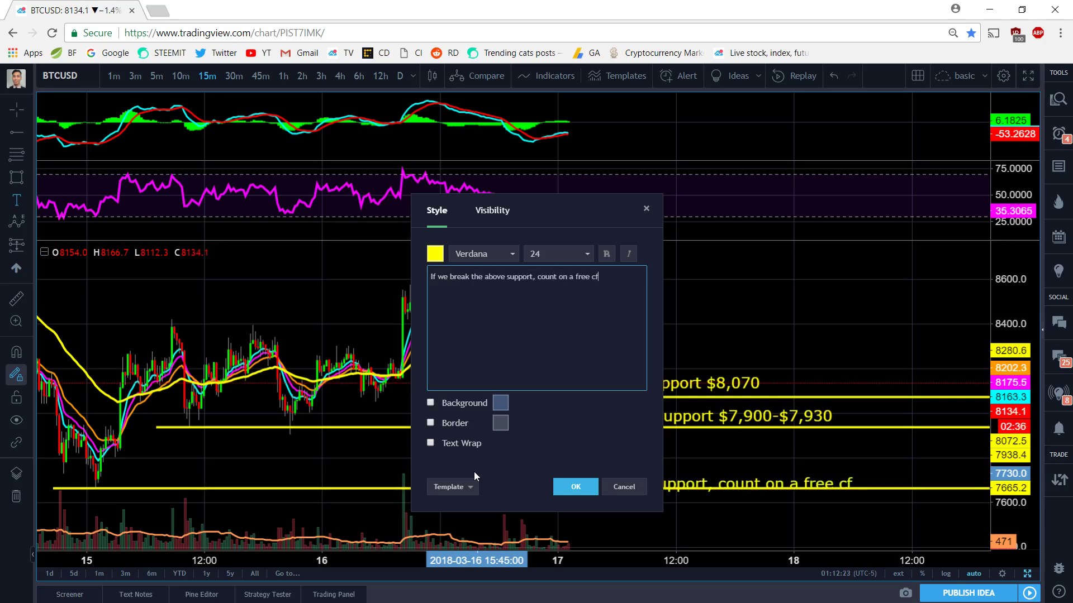
{"action": "key", "text": "BackSpace"}
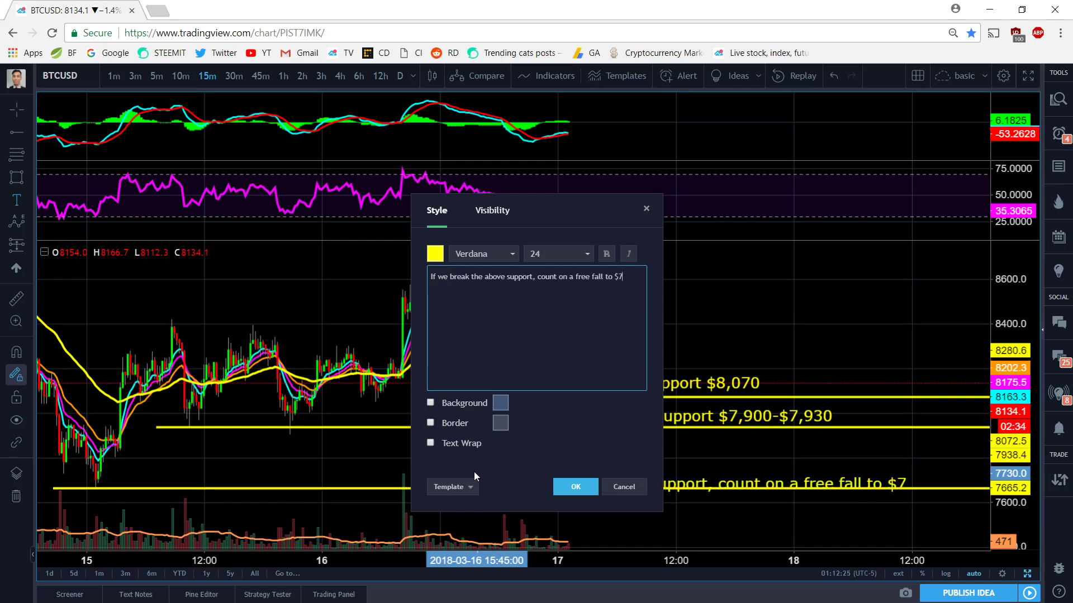
{"action": "type", "text": "range"}
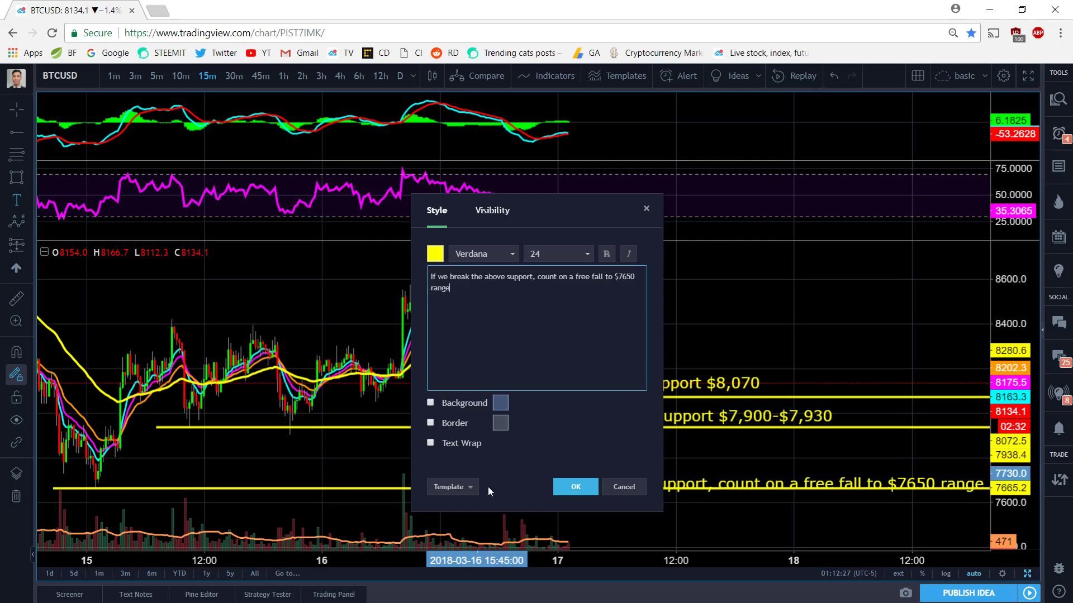
{"action": "left_click", "coordinate": [577, 489]}
{"action": "left_click", "coordinate": [381, 460]}
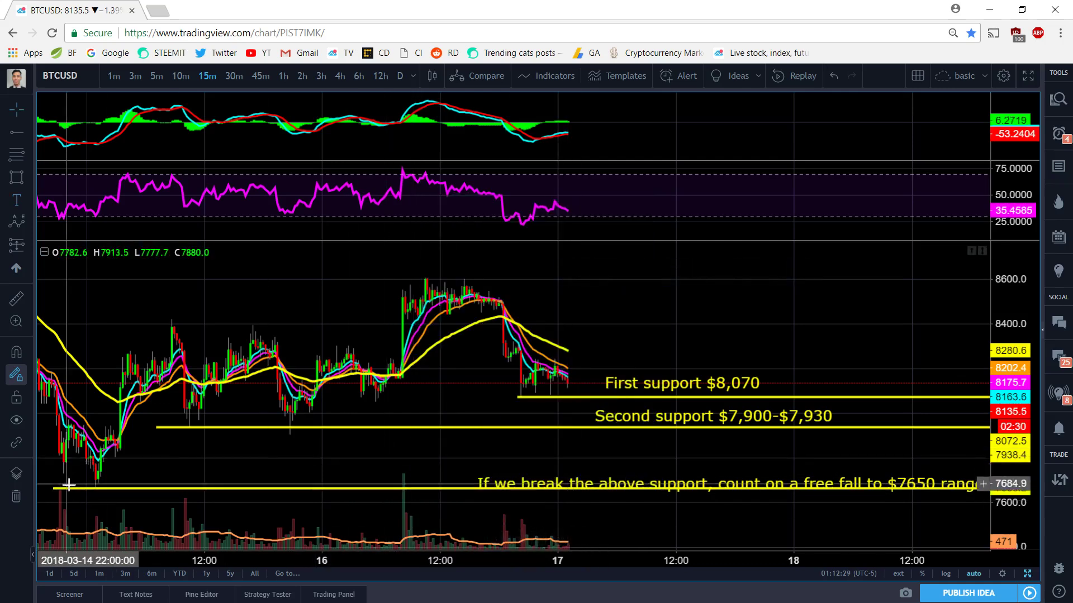
Move the free-fall label just above the lowest ray and change its price to $7665.
{"action": "left_click", "coordinate": [681, 484]}
{"action": "left_click_drag", "start_coordinate": [681, 484], "coordinate": [638, 474]}
{"action": "double_click", "coordinate": [637, 475]}
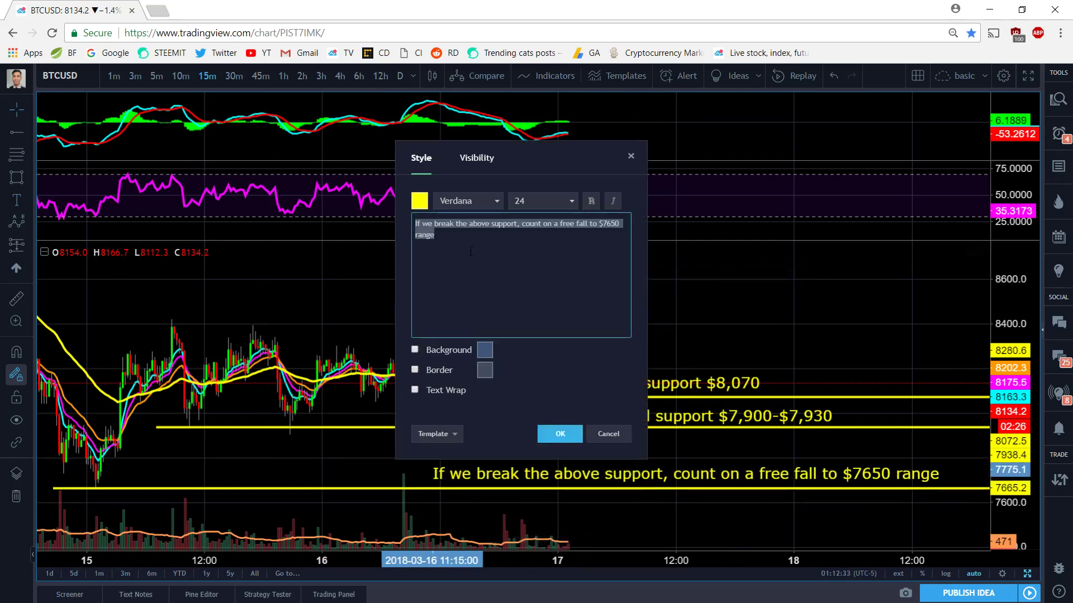
{"action": "left_click_drag", "start_coordinate": [612, 223], "coordinate": [637, 233]}
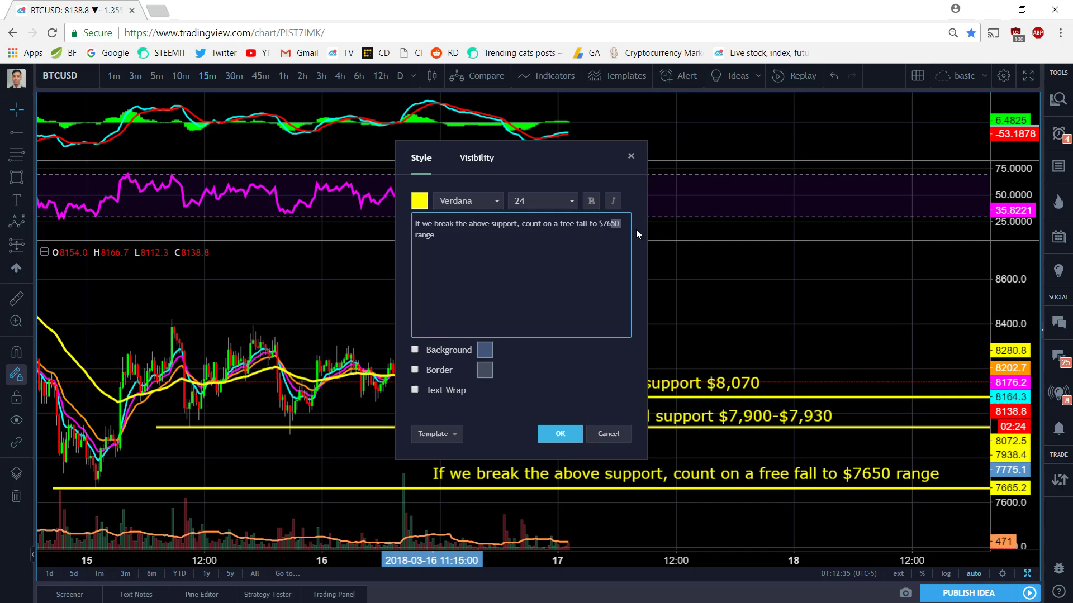
{"action": "type", "text": "65"}
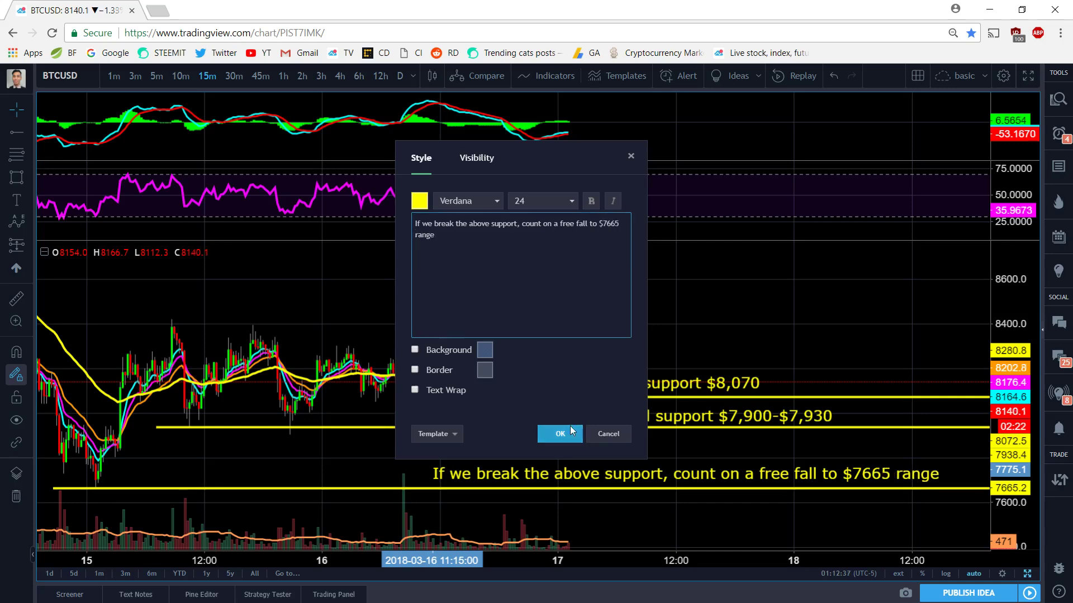
{"action": "left_click", "coordinate": [568, 432]}
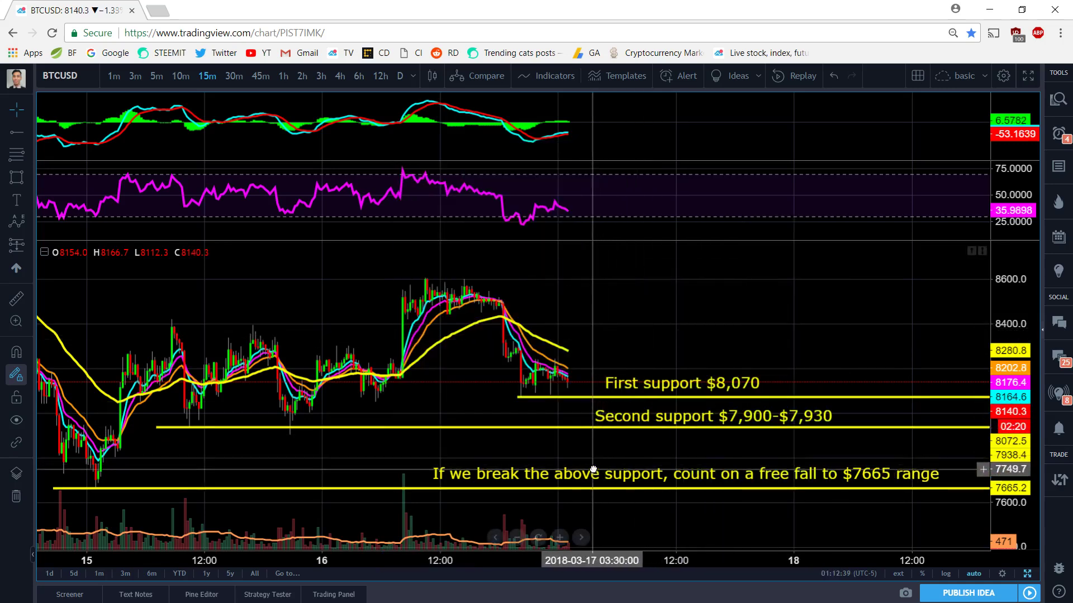
{"action": "left_click_drag", "start_coordinate": [595, 475], "coordinate": [590, 478]}
Shift the "First support" label slightly left and extend its ray back to early 16 March at about 8069.6.
{"action": "right_click", "coordinate": [689, 313]}
{"action": "left_click", "coordinate": [654, 331]}
{"action": "left_click_drag", "start_coordinate": [644, 383], "coordinate": [634, 386]}
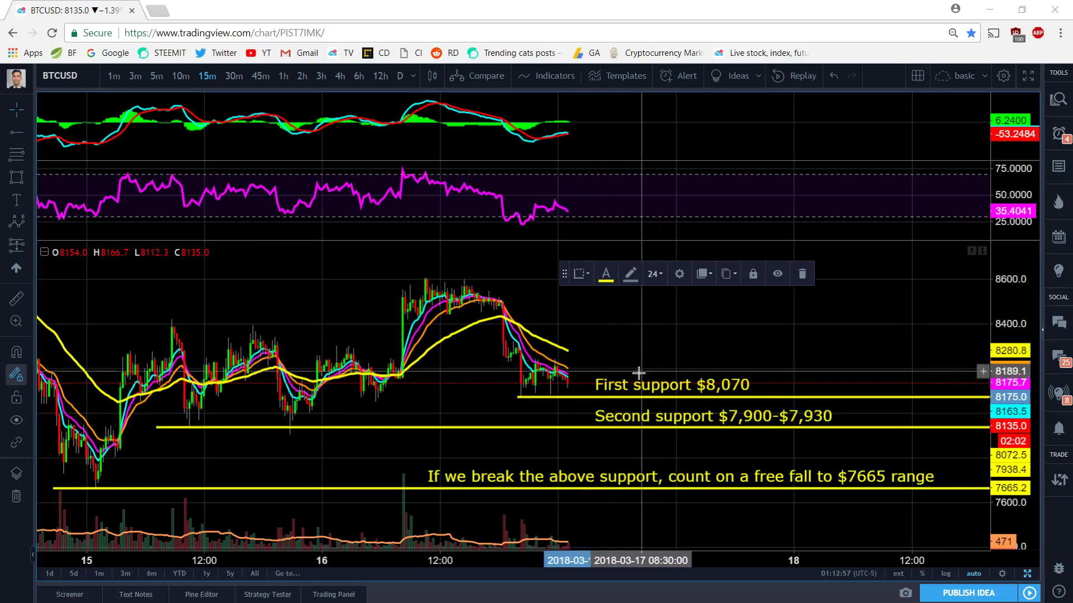
{"action": "left_click_drag", "start_coordinate": [544, 398], "coordinate": [374, 397]}
Nudge the "Second support" label slightly right and shift the free-fall label further left along its ray.
{"action": "left_click", "coordinate": [563, 415]}
{"action": "left_click_drag", "start_coordinate": [665, 424], "coordinate": [662, 415]}
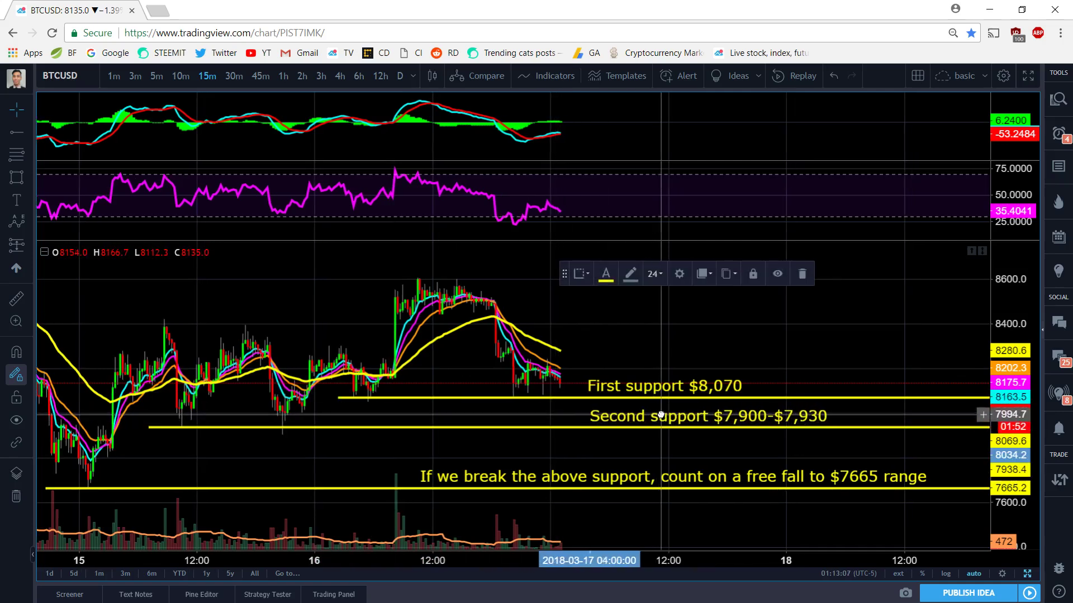
{"action": "left_click", "coordinate": [865, 364]}
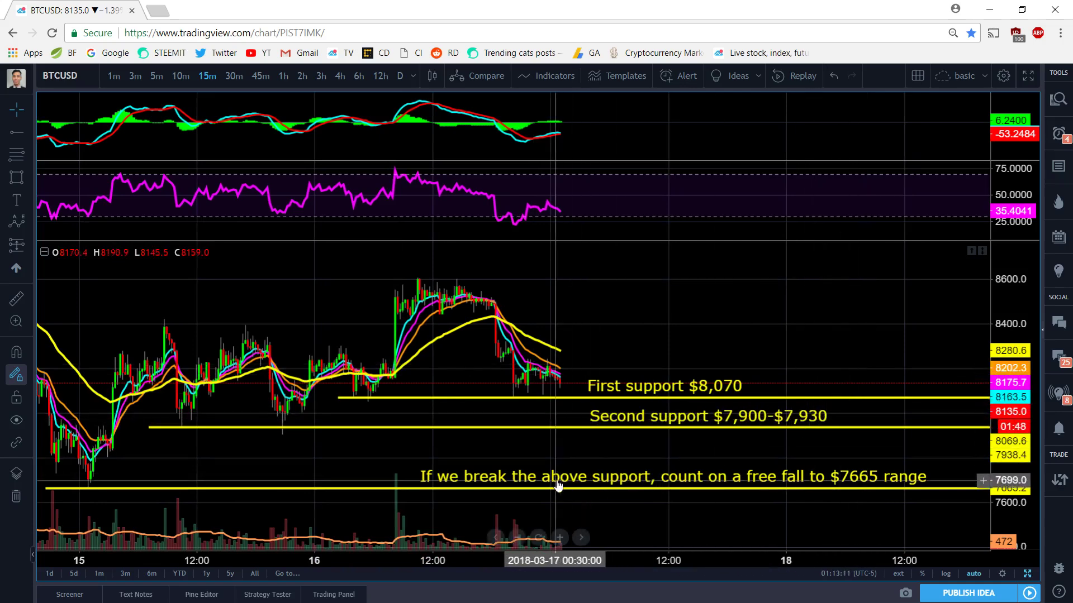
{"action": "left_click_drag", "start_coordinate": [561, 481], "coordinate": [545, 480]}
{"action": "left_click", "coordinate": [810, 328]}
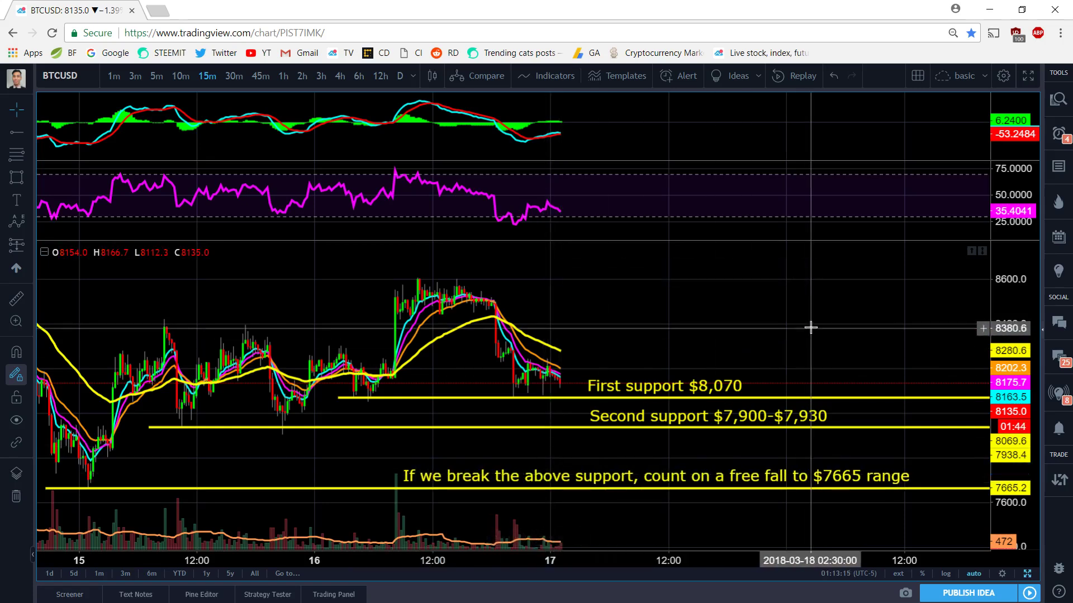
{"action": "right_click", "coordinate": [790, 366]}
{"action": "left_click", "coordinate": [715, 343]}
{"action": "right_click", "coordinate": [713, 340]}
{"action": "left_click", "coordinate": [669, 340]}
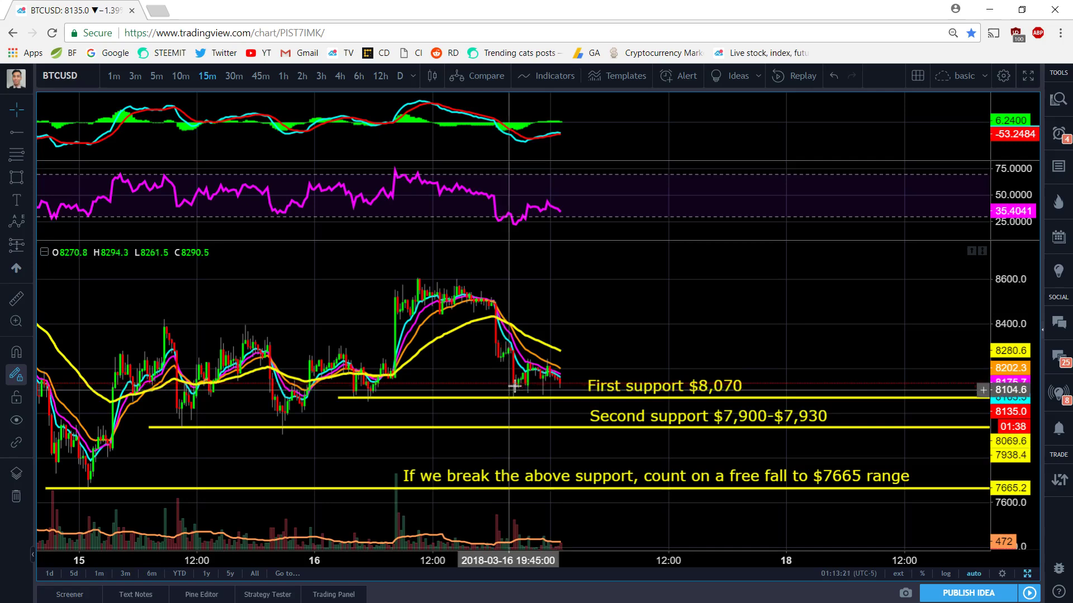
Nudge the "First support $8,070" label slightly right so it lines up with the start of the second support label.
{"action": "right_click", "coordinate": [592, 312]}
{"action": "key", "text": "Escape"}
{"action": "left_click", "coordinate": [642, 388]}
{"action": "left_click_drag", "start_coordinate": [642, 388], "coordinate": [645, 386]}
{"action": "left_click", "coordinate": [646, 358]}
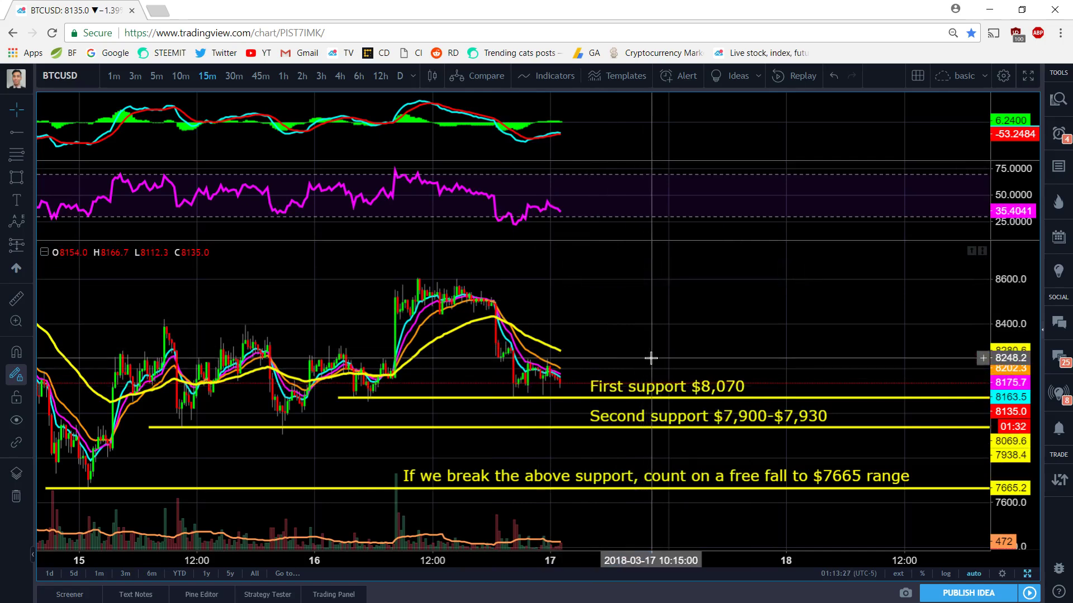